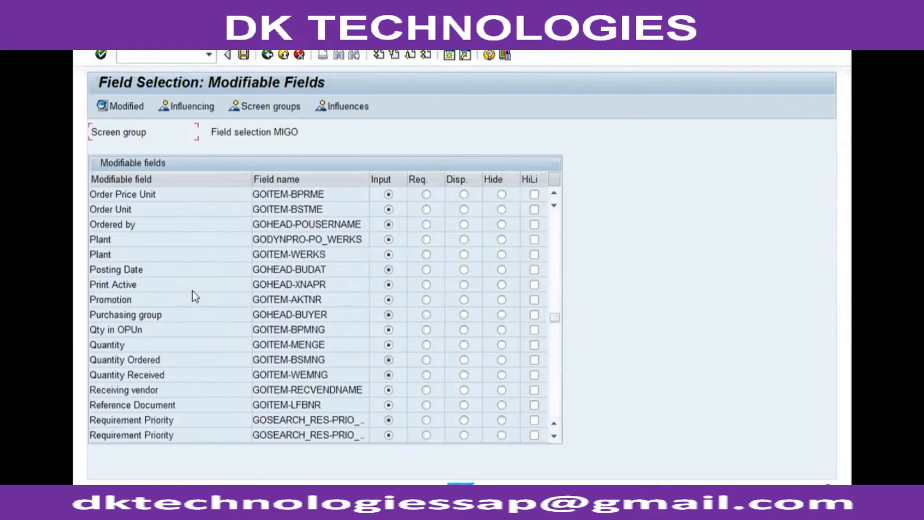
- Leave the MIGO modifiable fields list and open the Field Selection per Mvt Type activity
scroll(109, 303, "down", 2)
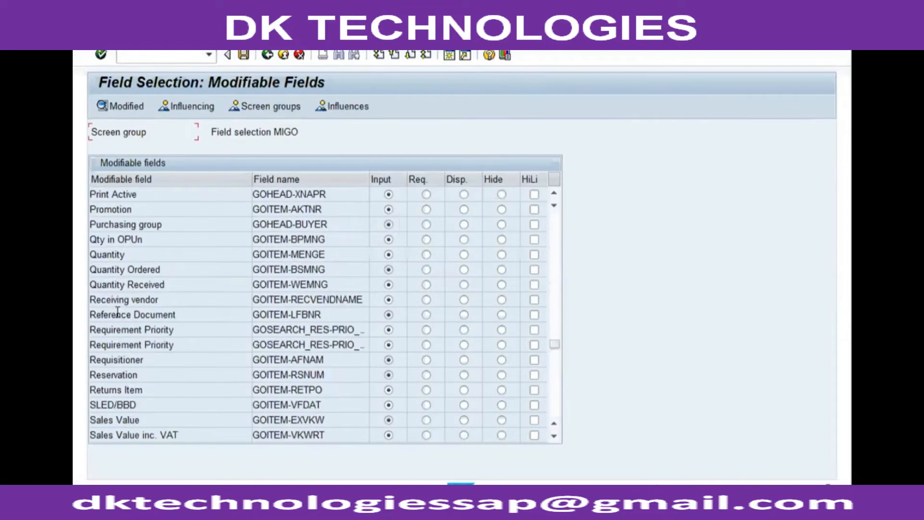
scroll(207, 347, "up", 3)
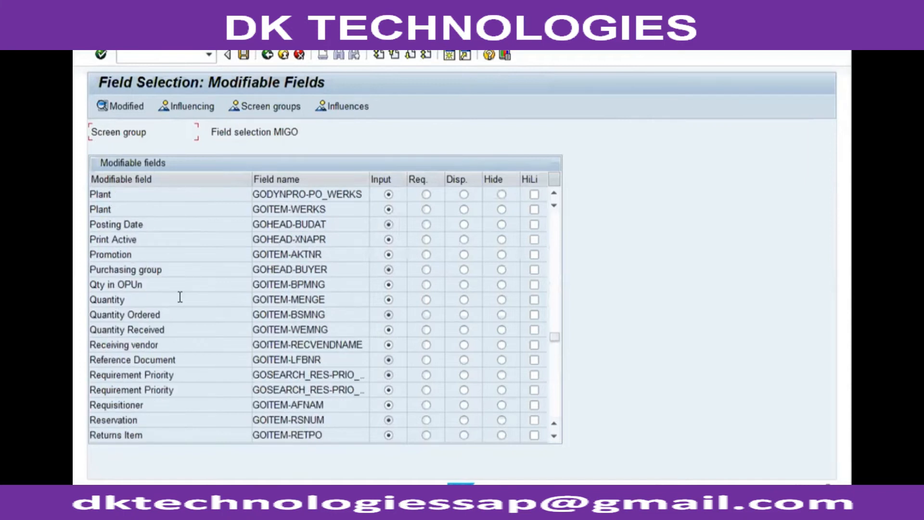
left_click(267, 54)
left_click(197, 289)
- Look up the meaning of the required field KOSTL for movement type 201 in the field name search help
scroll(193, 288, "down", 3)
scroll(194, 288, "down", 12)
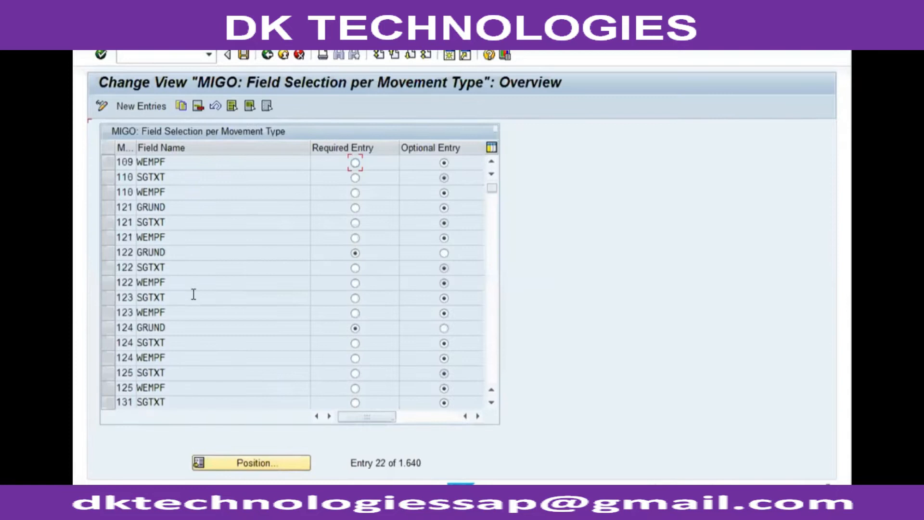
scroll(192, 321, "down", 6)
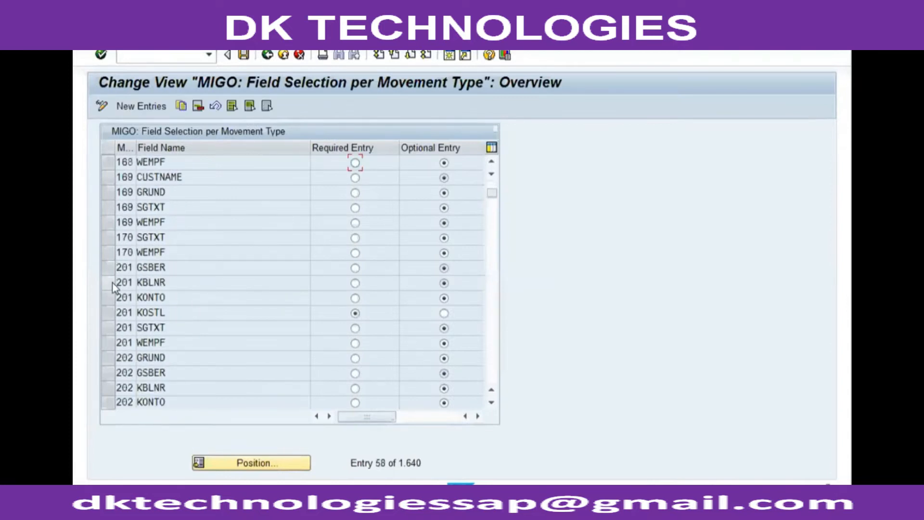
left_click(110, 311)
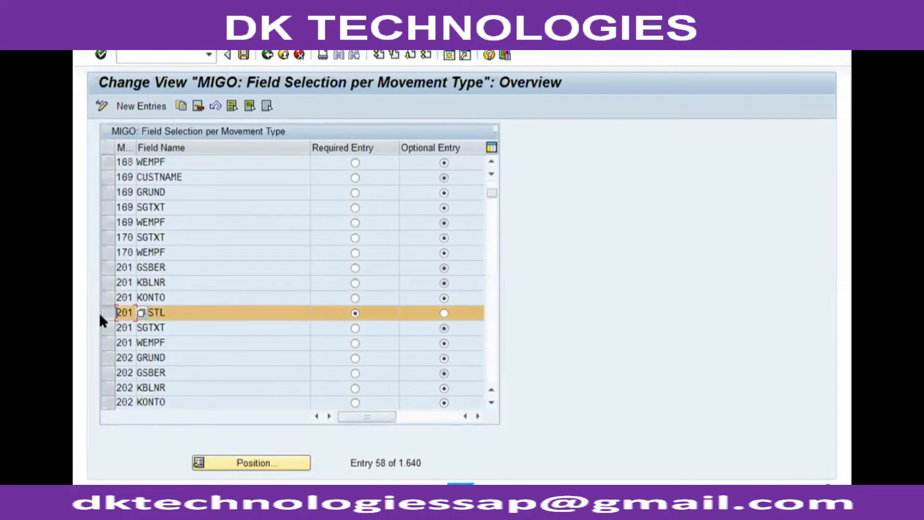
left_click(107, 314)
left_click(184, 314)
left_click(315, 313)
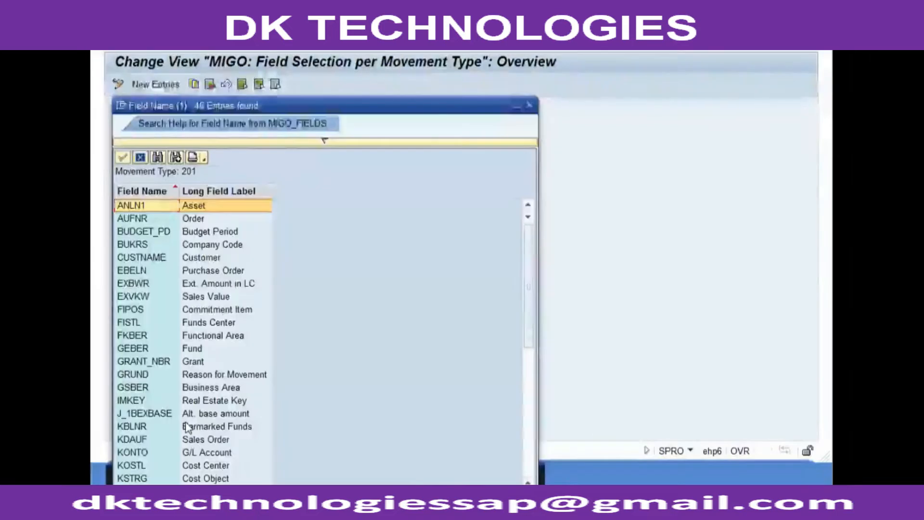
left_click(143, 442)
left_click(140, 464)
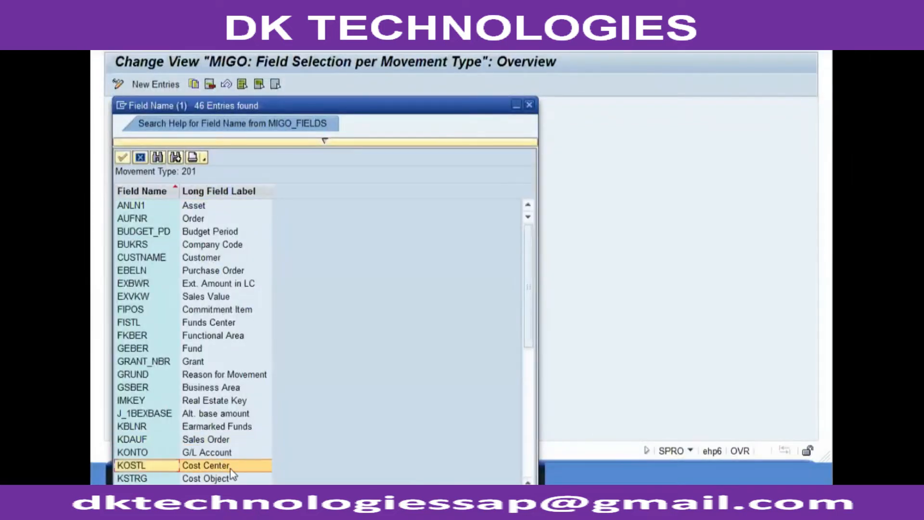
left_click(125, 157)
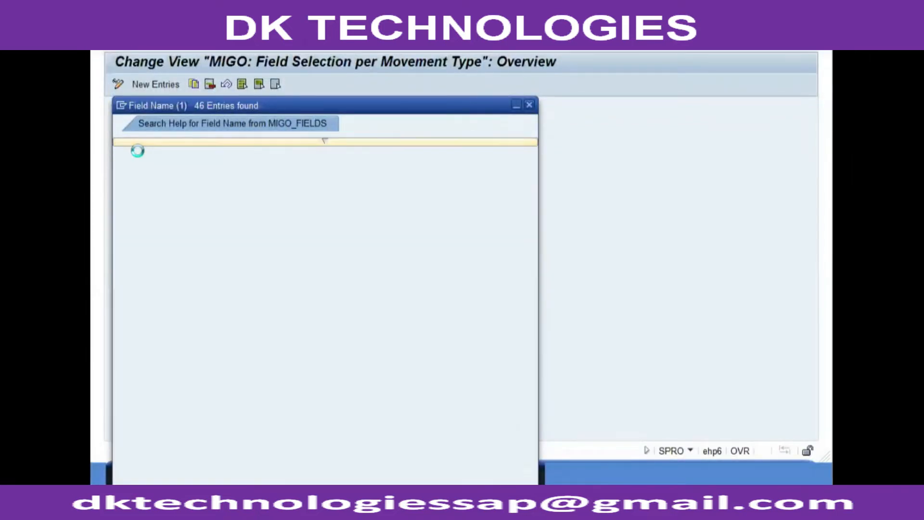
- Draft a new entry for movement type 101 with field GRUND as a required entry, and leave it unsaved
scroll(274, 184, "up", 5)
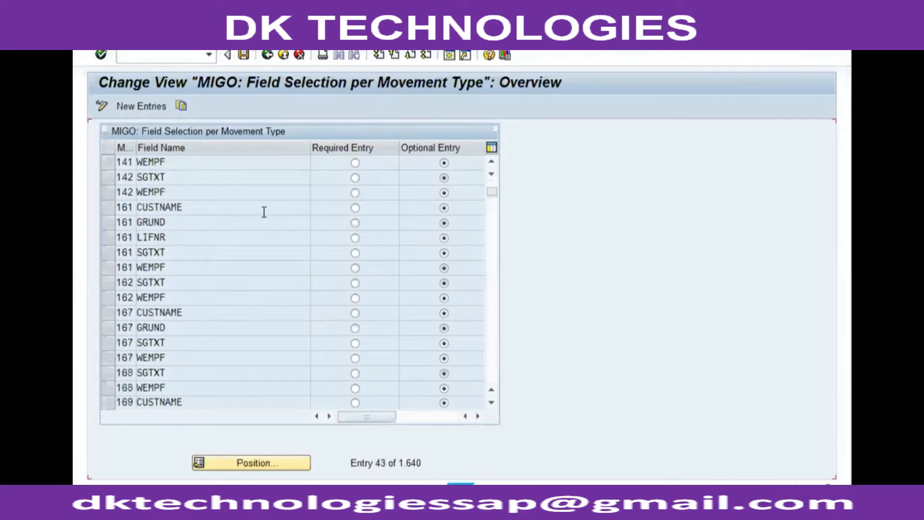
scroll(264, 212, "up", 14)
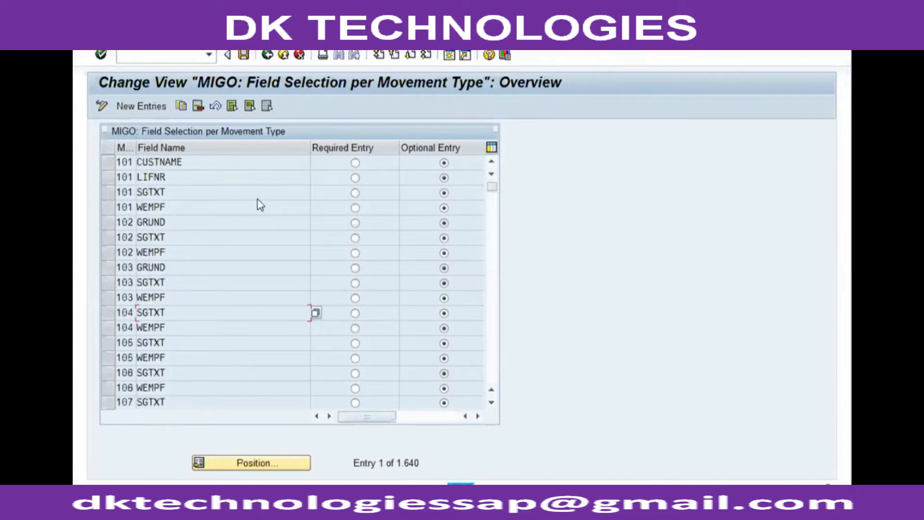
left_click(125, 106)
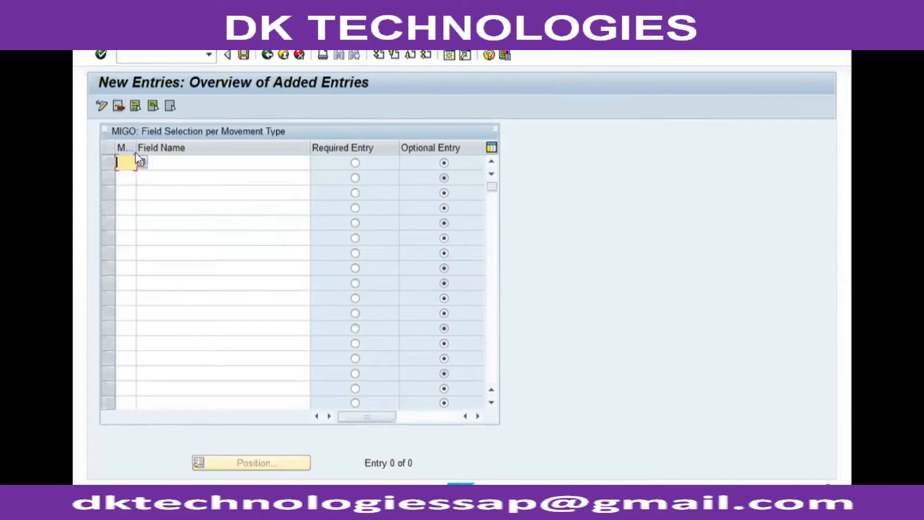
type("101")
key("Tab")
type("grund")
key("BackSpace")
key("BackSpace")
key("BackSpace")
key("BackSpace")
key("BackSpace")
key("F4")
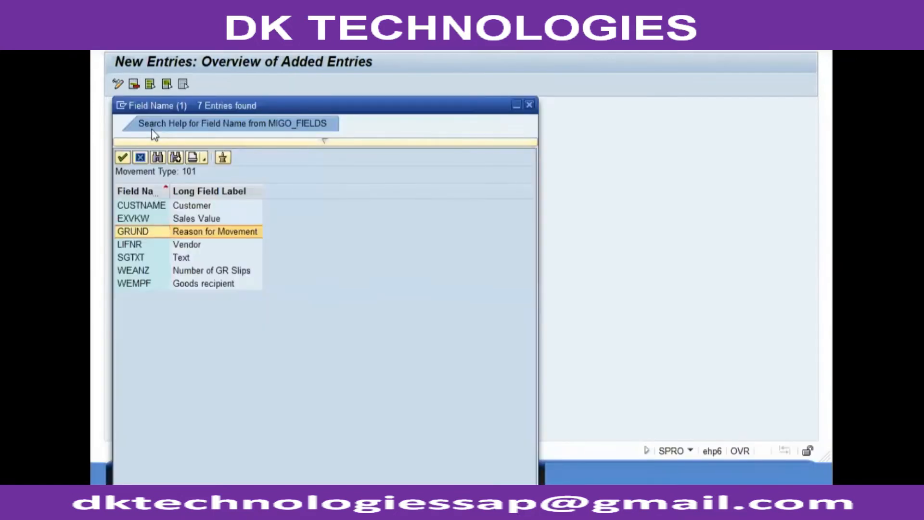
key("Return")
key("Tab")
key("space")
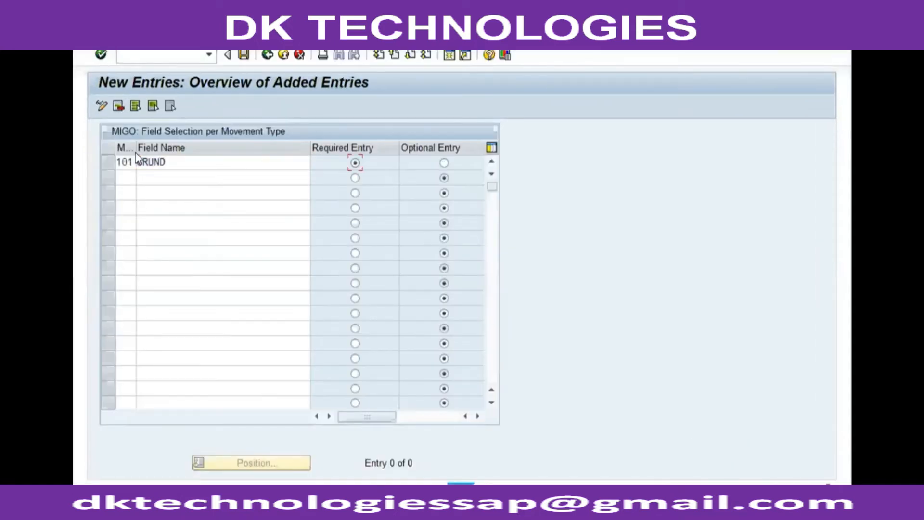
key("F12")
key("Return")
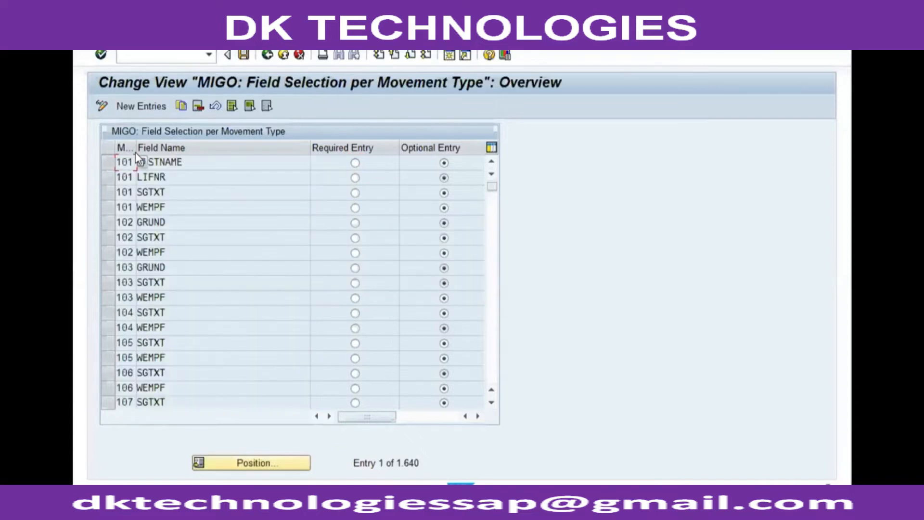
- Return to the IMG structure and start transaction MIGO in a new session
scroll(134, 152, "down", 2)
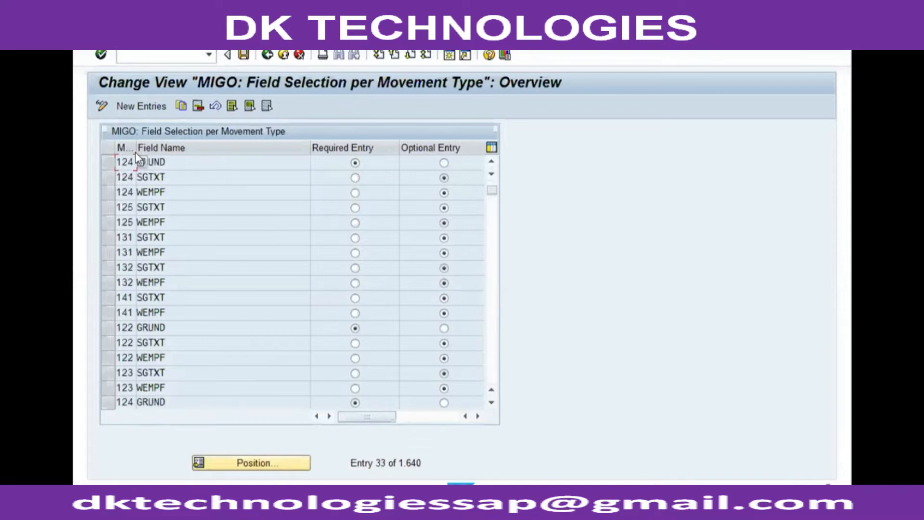
key("F3")
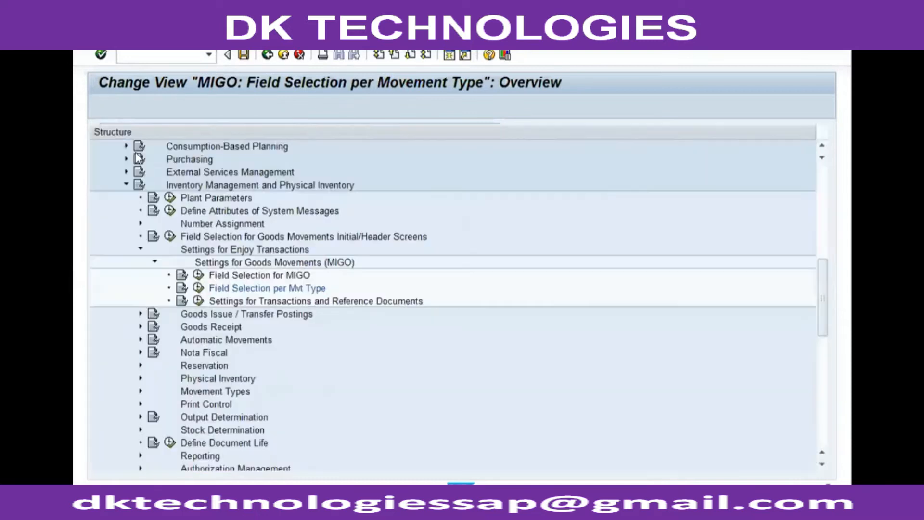
key("Down")
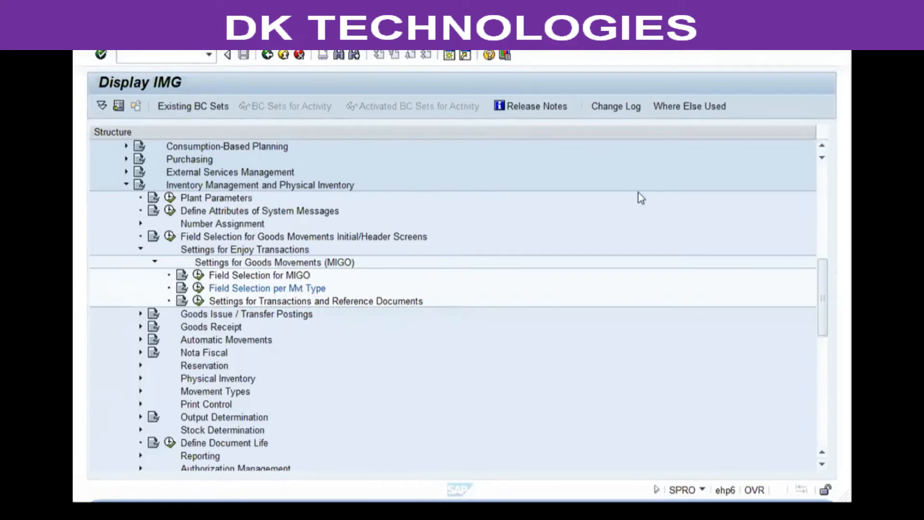
left_click(178, 56)
type("/omigo")
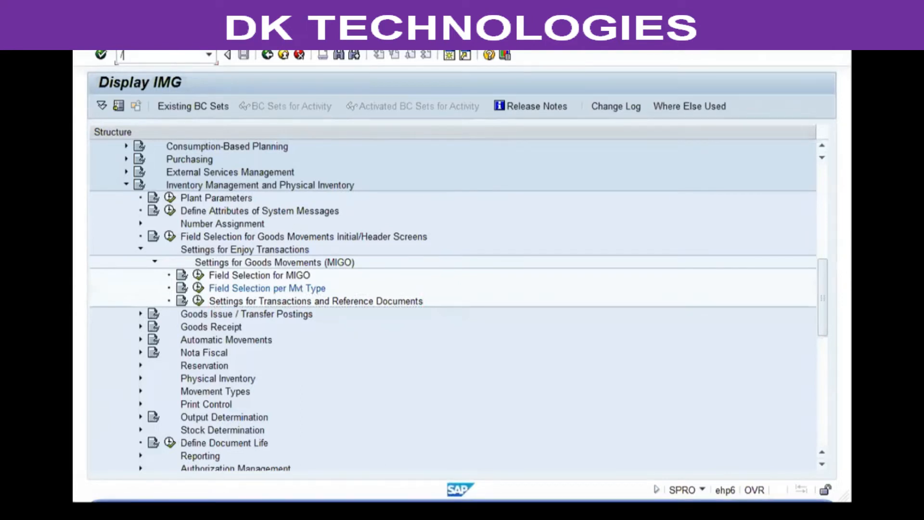
key("Return")
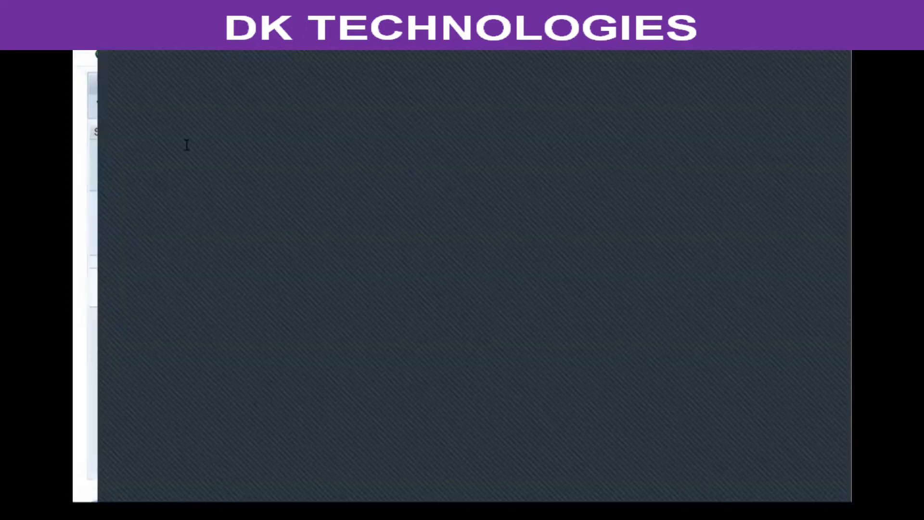
- Examine which actions the MIGO transaction offers besides A01 Goods Receipt
left_click(191, 132)
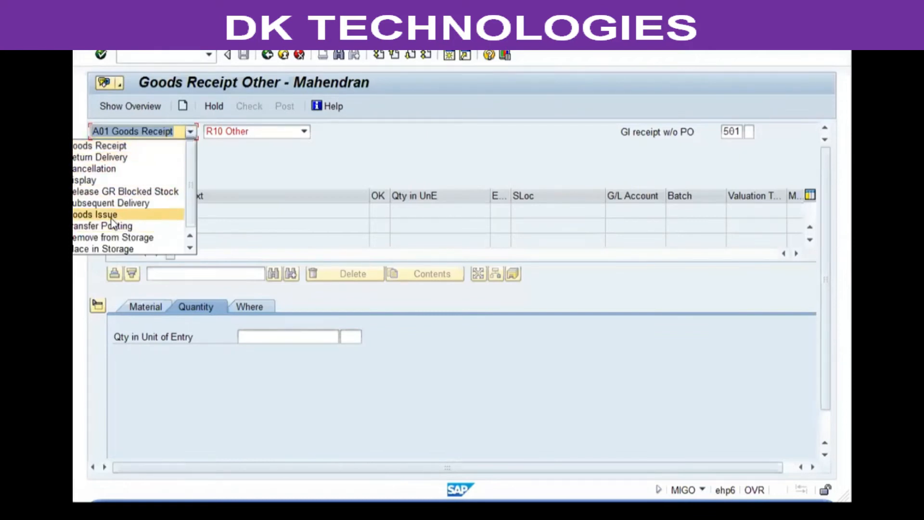
left_click(356, 157)
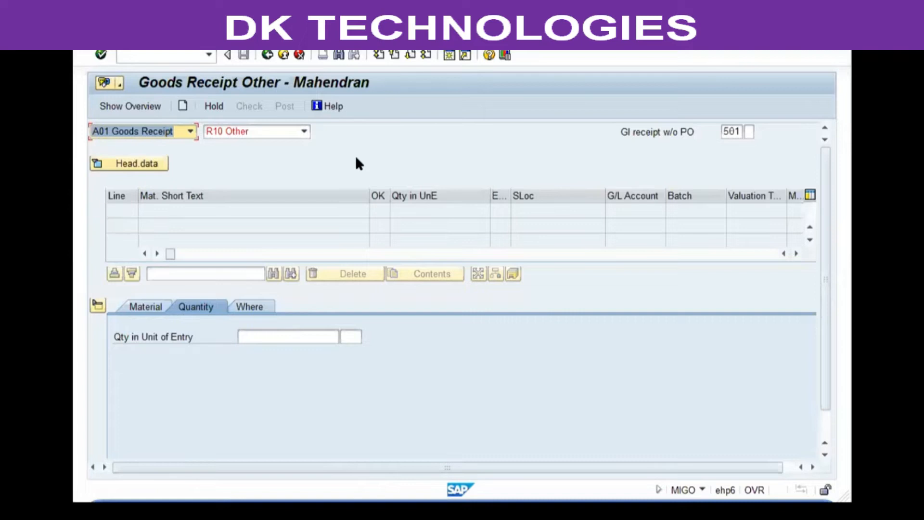
left_click(190, 132)
left_click(306, 184)
left_click(191, 132)
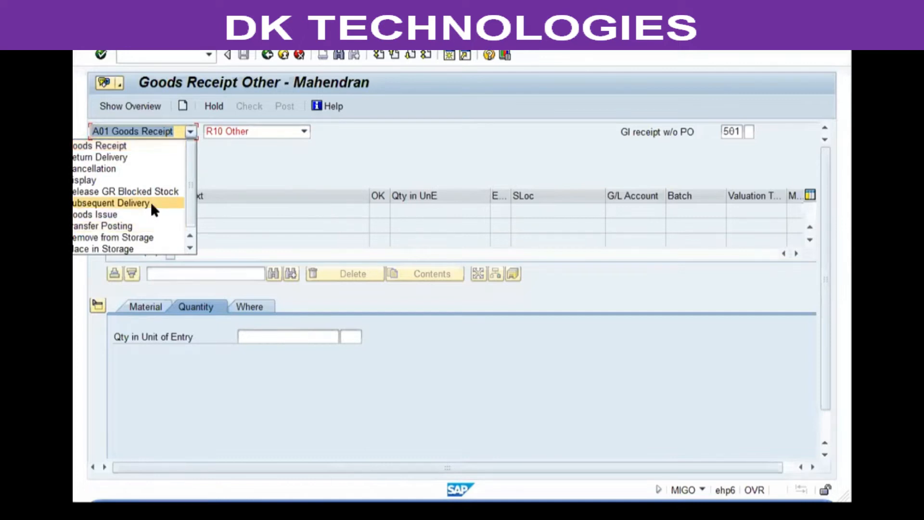
left_click(342, 168)
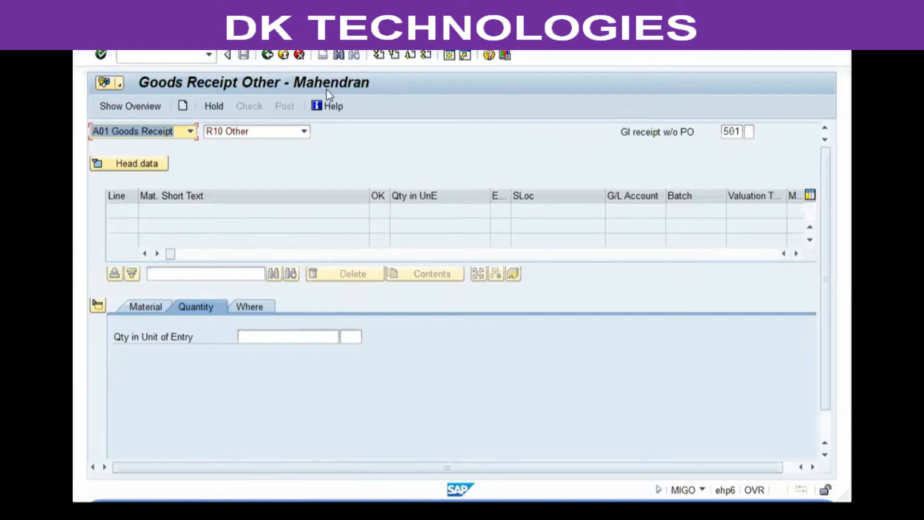
left_click(189, 131)
left_click(385, 199)
- Switch back to the IMG session and open Settings for Transactions and Reference Documents
key("alt+Tab")
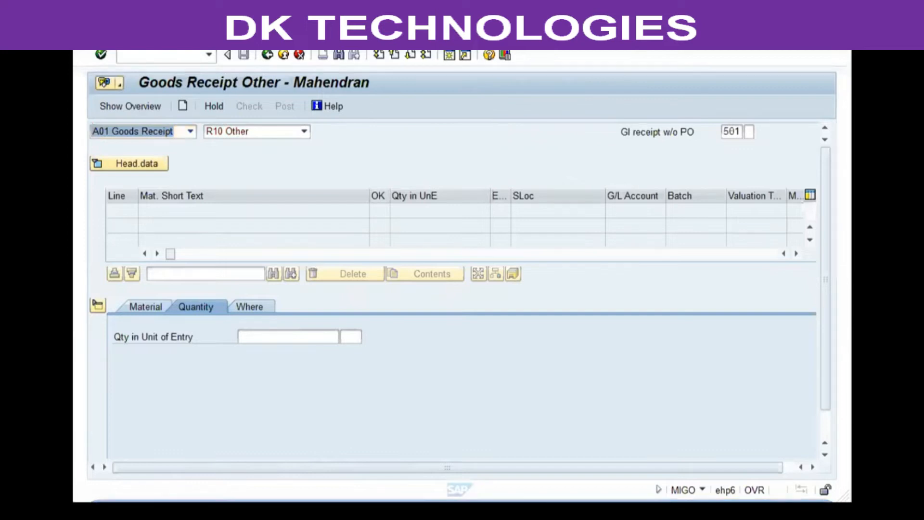
left_click(396, 74)
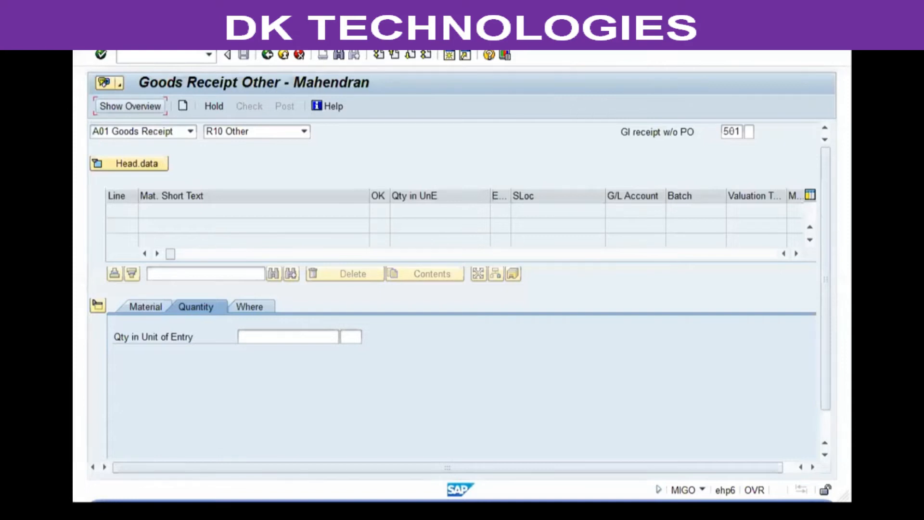
key("alt+Tab")
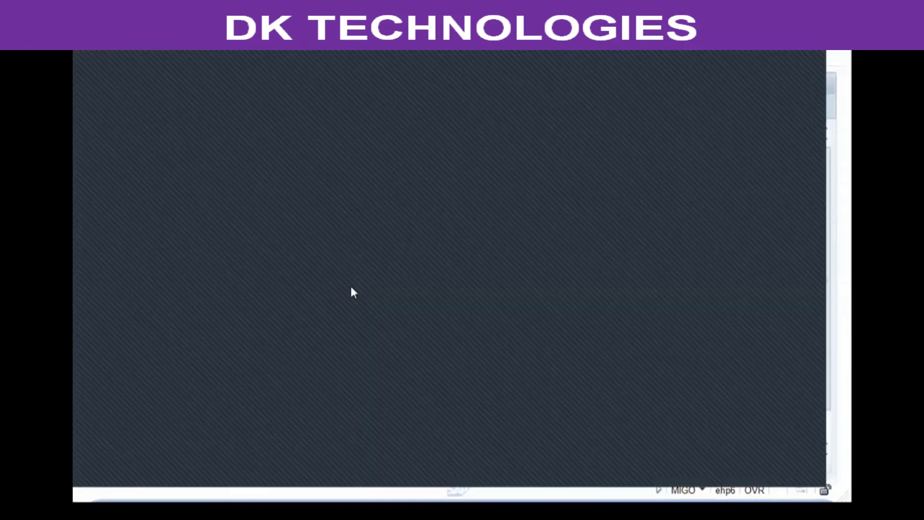
left_click(306, 301)
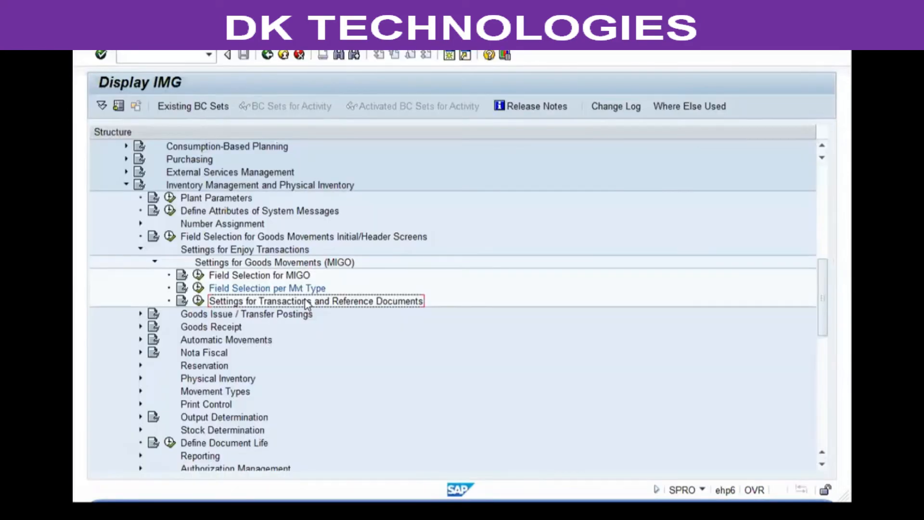
left_click(198, 302)
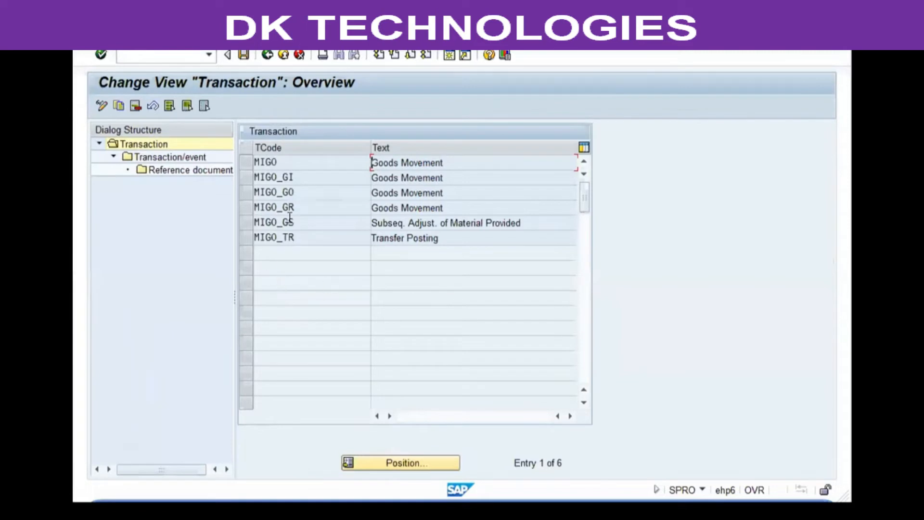
- Review the goods movement transaction codes MIGO_GI, MIGO_GO, MIGO_GR, MIGO_GS and MIGO_TR in the overview
left_click(298, 177)
left_click(297, 193)
left_click(298, 210)
left_click(311, 177)
left_click_drag(295, 177, 252, 193)
left_click_drag(326, 204, 271, 238)
left_click(305, 177)
left_click(305, 193)
left_click(300, 208)
left_click(303, 237)
left_click(306, 222)
- Deactivate A02 Return Delivery and A03 Cancellation for transaction MIGO_GR and save the change to the proposed customizing request
left_click(244, 206)
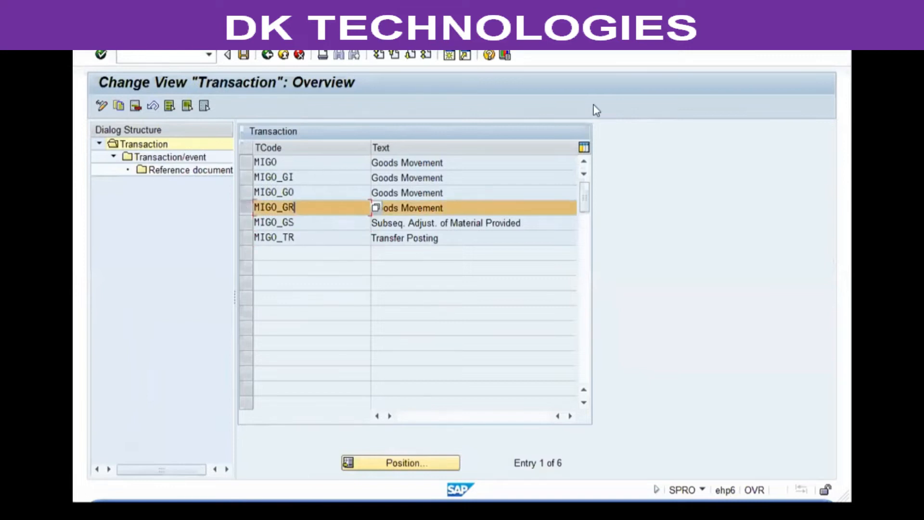
left_click(131, 158)
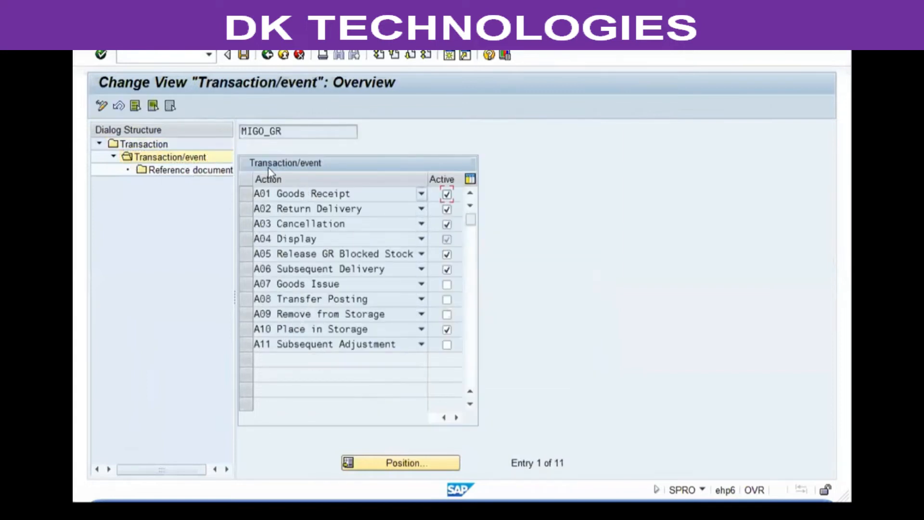
left_click(291, 134)
left_click(446, 211)
left_click(447, 224)
left_click(447, 194)
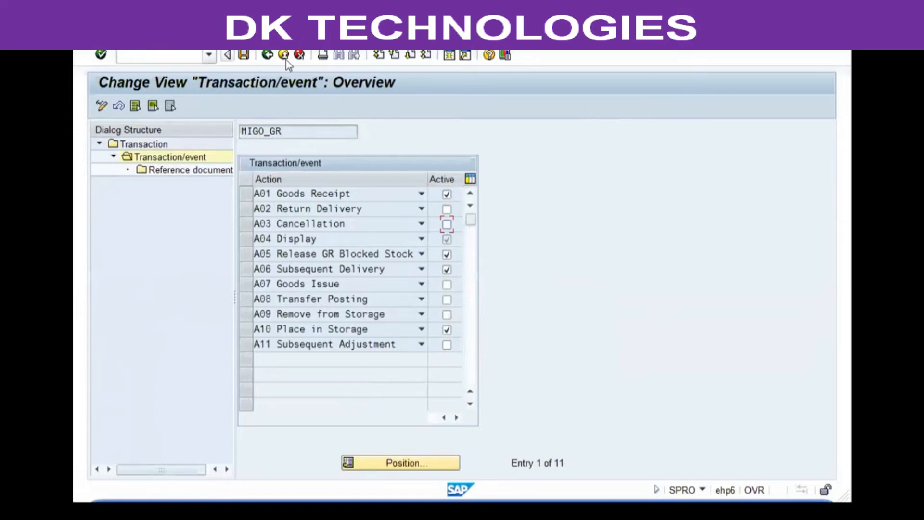
left_click(242, 55)
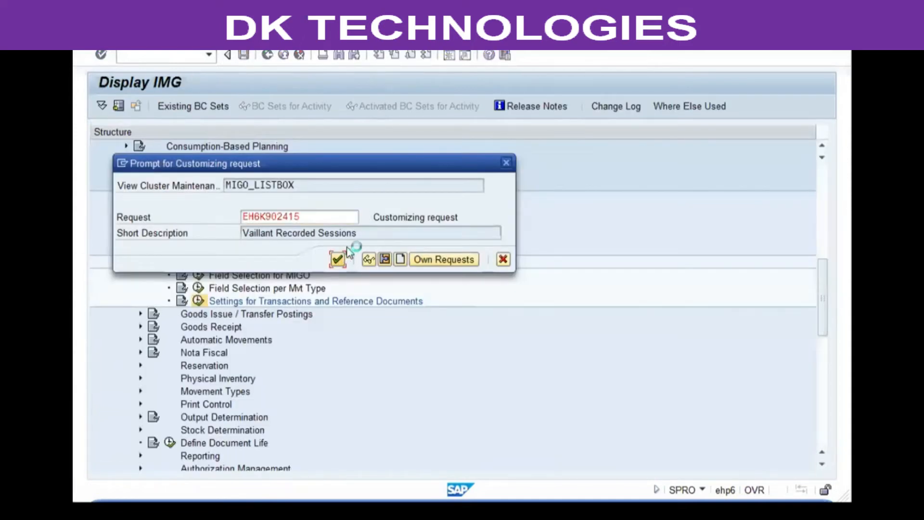
left_click(339, 258)
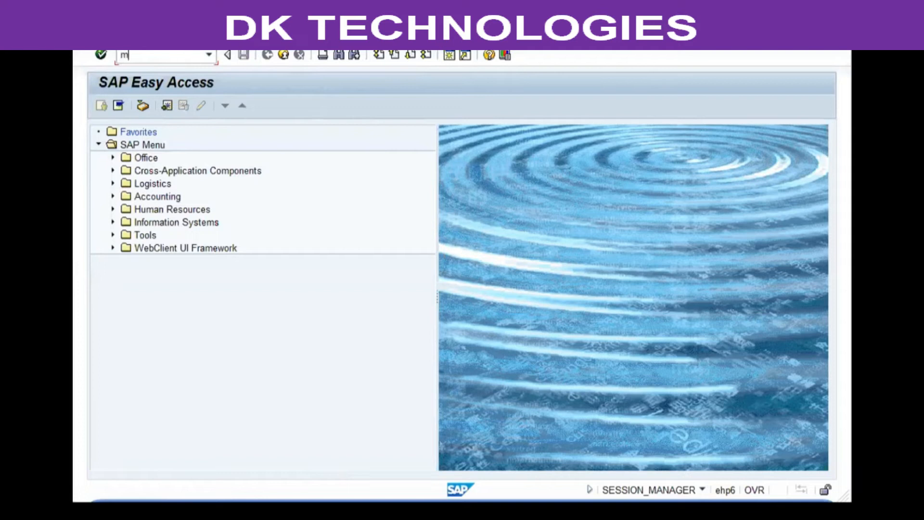
- Start transaction MIGO_GR from the SAP Easy Access screen
type("igo_g")
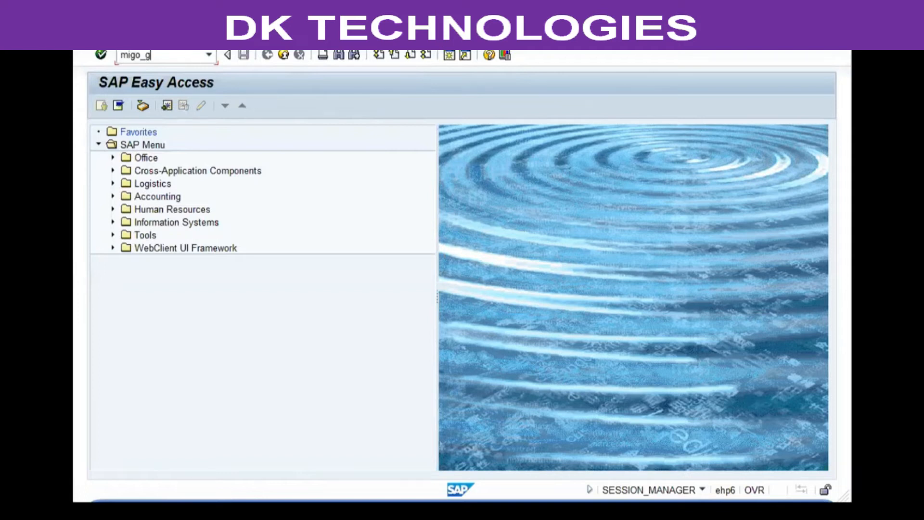
key("Return")
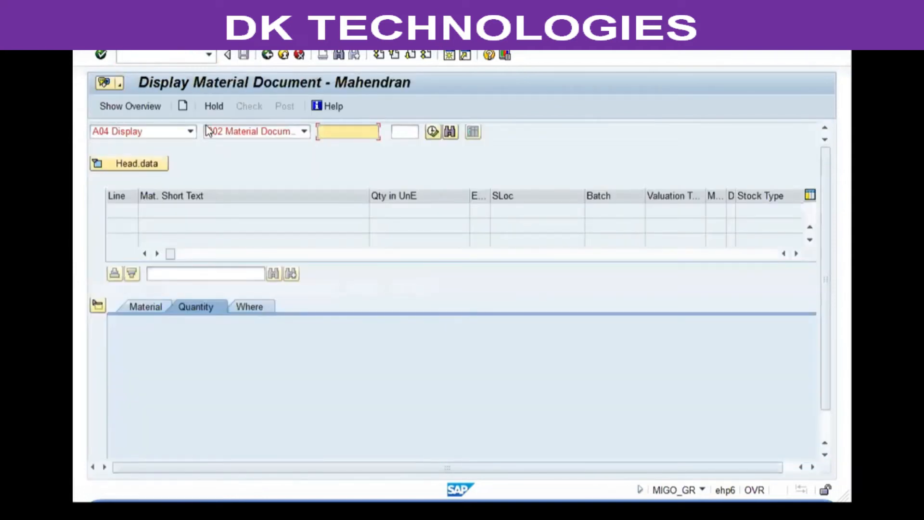
- Choose the action A01 Goods Receipt in MIGO_GR and check which reference documents can be selected for it
left_click(190, 132)
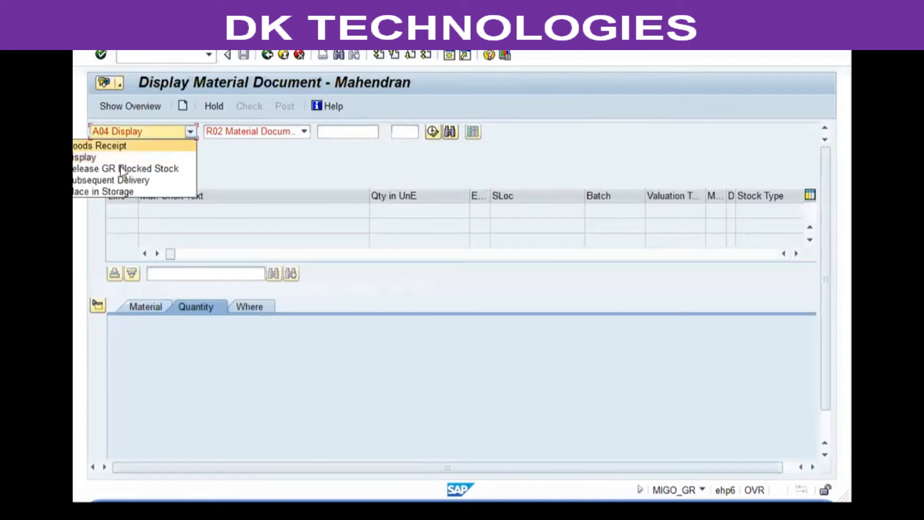
left_click(103, 145)
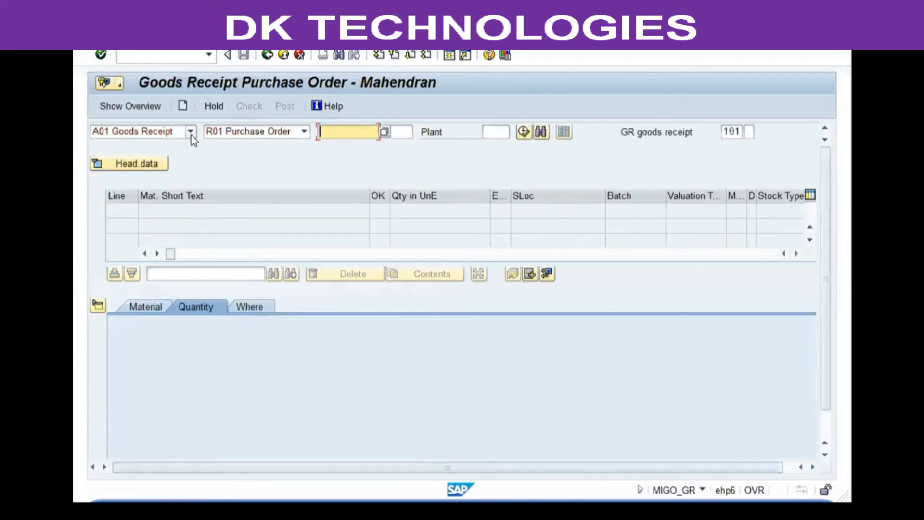
left_click(302, 133)
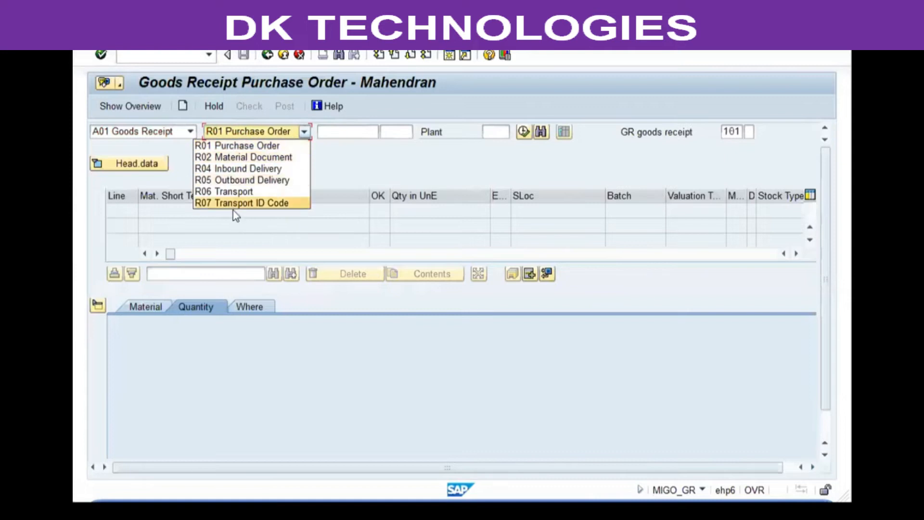
left_click(431, 192)
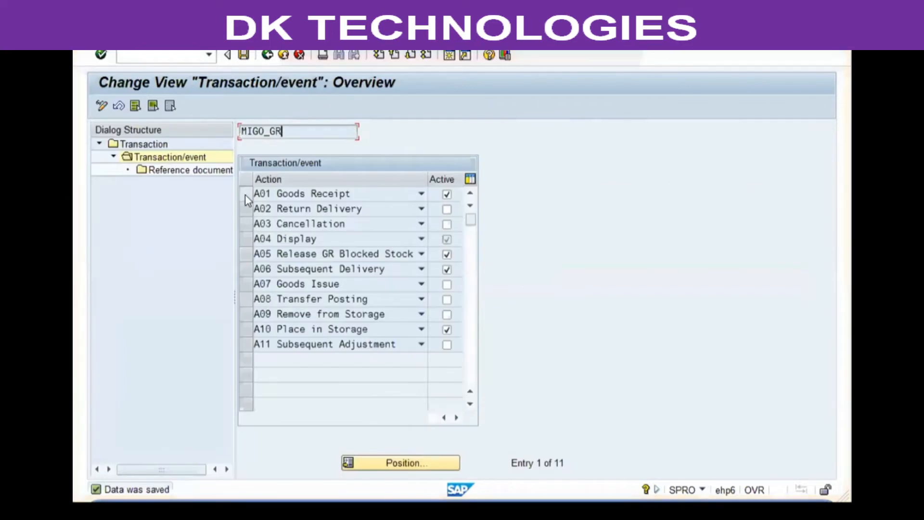
- For A01 Goods Receipt of MIGO_GR, deactivate reference documents R04, R05, R06 and R07, activate R08 Order and R10 Other, and save
left_click(245, 194)
double_click(178, 169)
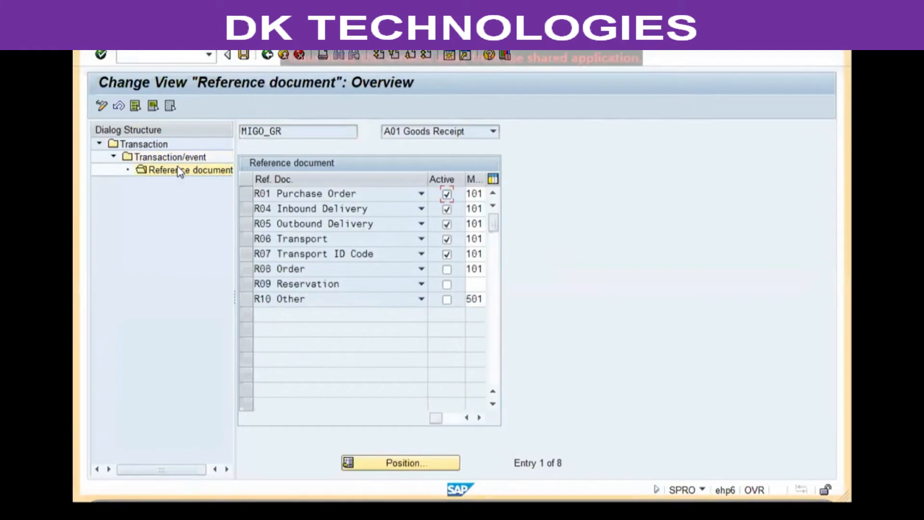
left_click(443, 214)
left_click(441, 224)
left_click(442, 239)
left_click(442, 254)
left_click(441, 270)
left_click(444, 269)
left_click(445, 299)
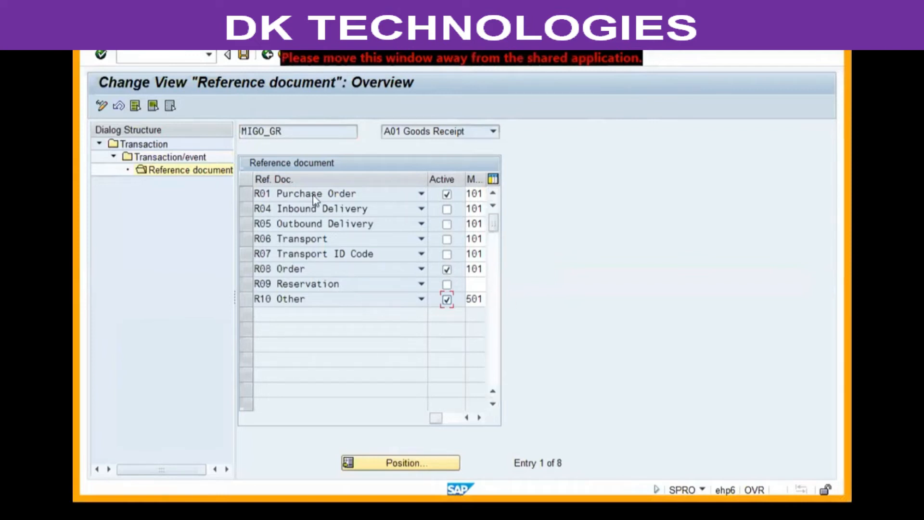
left_click(242, 55)
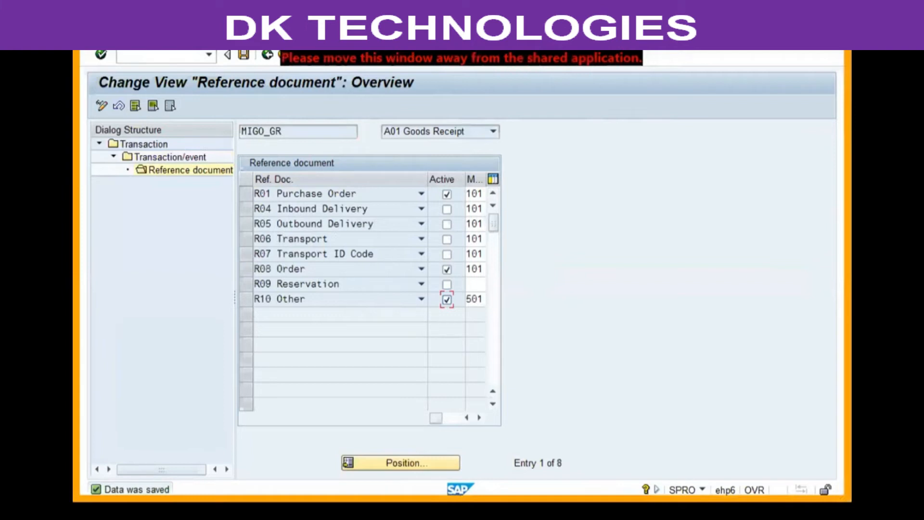
- Start MIGO_GR again in the other session, check the reference documents offered for Goods Receipt, and return to SAP Easy Access
key("alt+Tab")
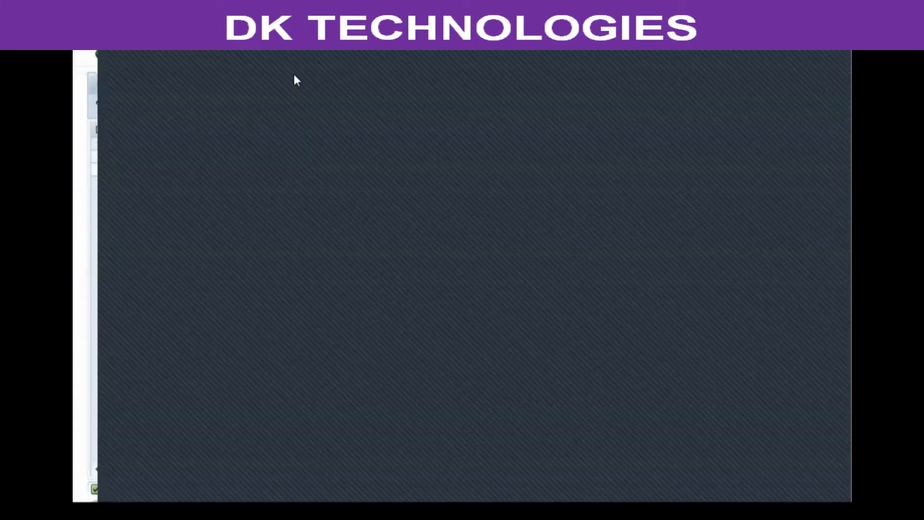
left_click(209, 55)
left_click(181, 72)
left_click(97, 60)
left_click(273, 130)
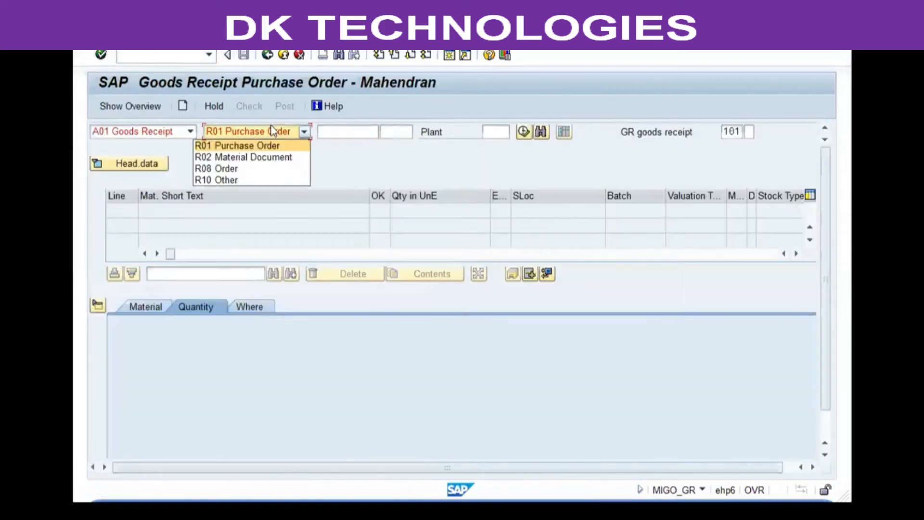
left_click(337, 185)
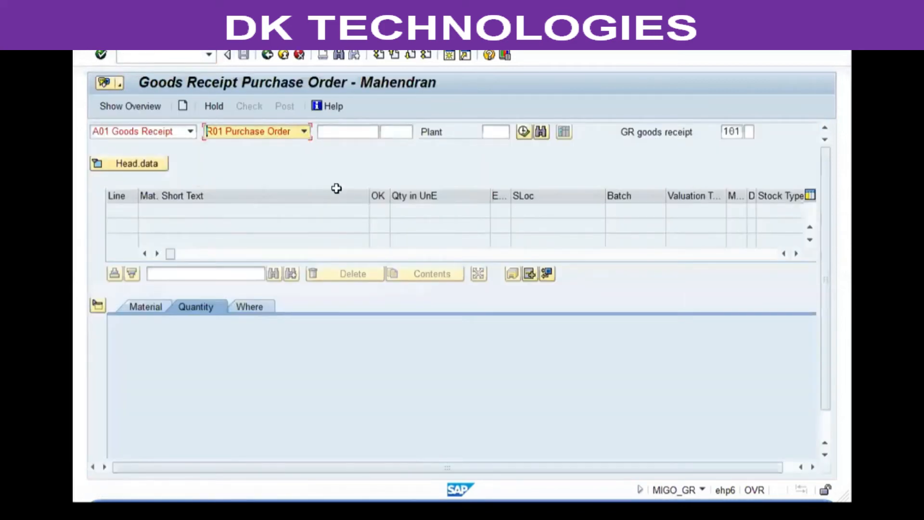
left_click(268, 55)
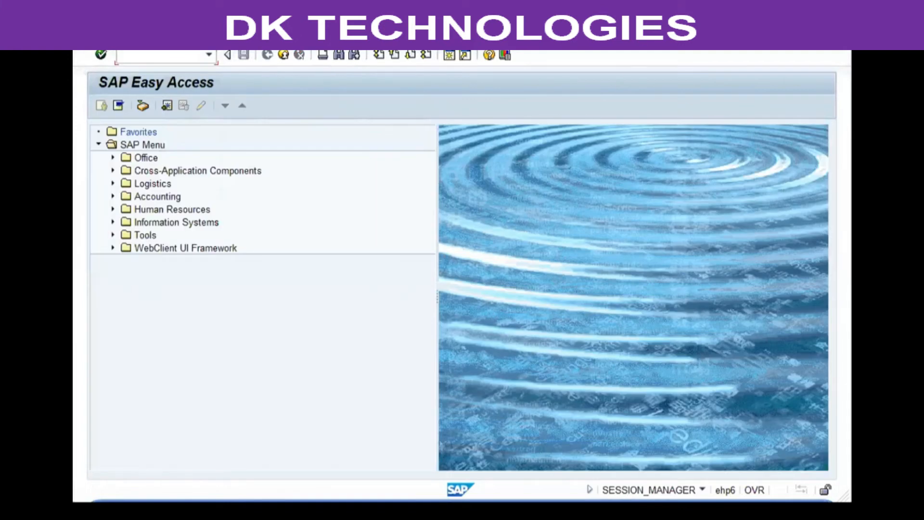
- Back in customizing, activate R04 to R07 and R09 Reservation for A01 Goods Receipt, reactivate A02 Return Delivery, and return to the IMG
key("alt+Tab")
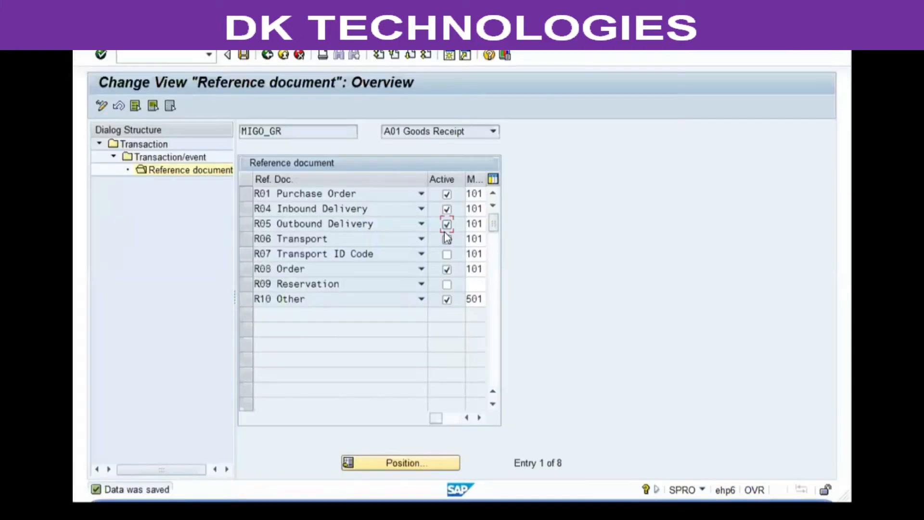
left_click(447, 283)
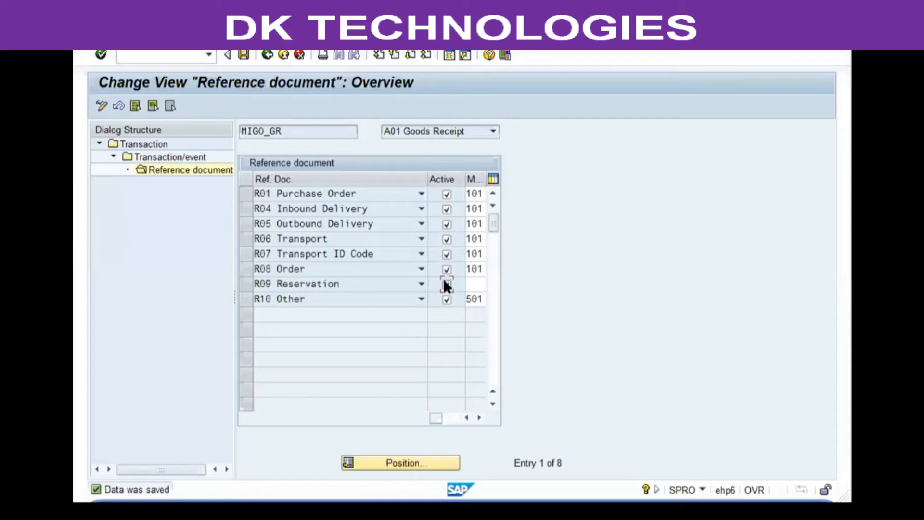
double_click(183, 157)
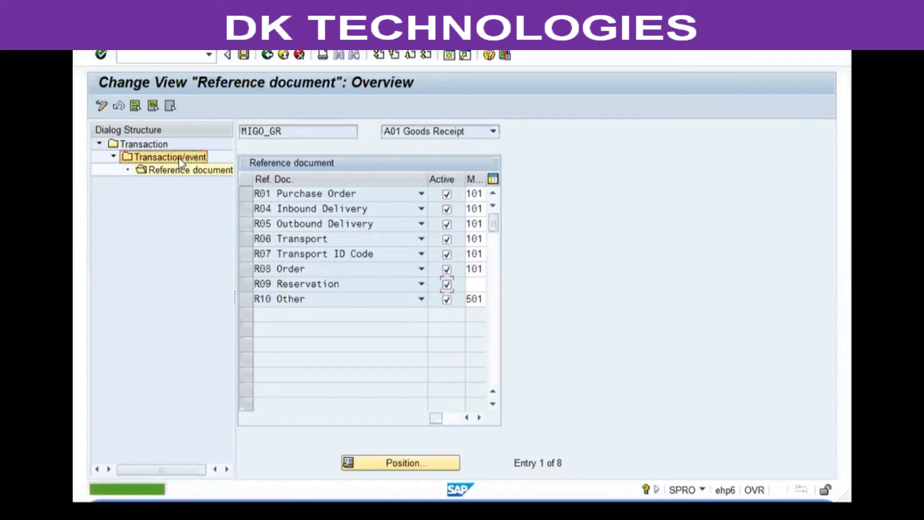
left_click(447, 212)
left_click(267, 56)
left_click(268, 57)
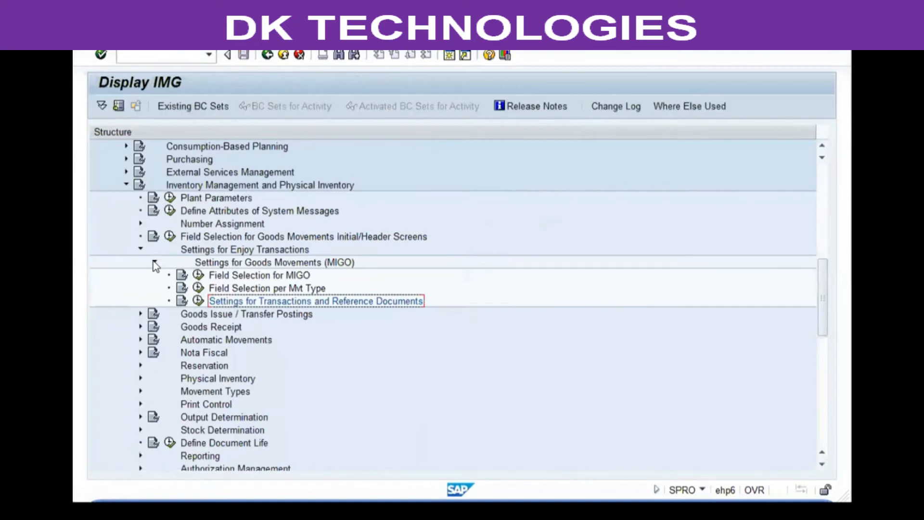
- Collapse Settings for Enjoy Transactions in the IMG structure and expand Goods Issue / Transfer Postings
left_click(155, 263)
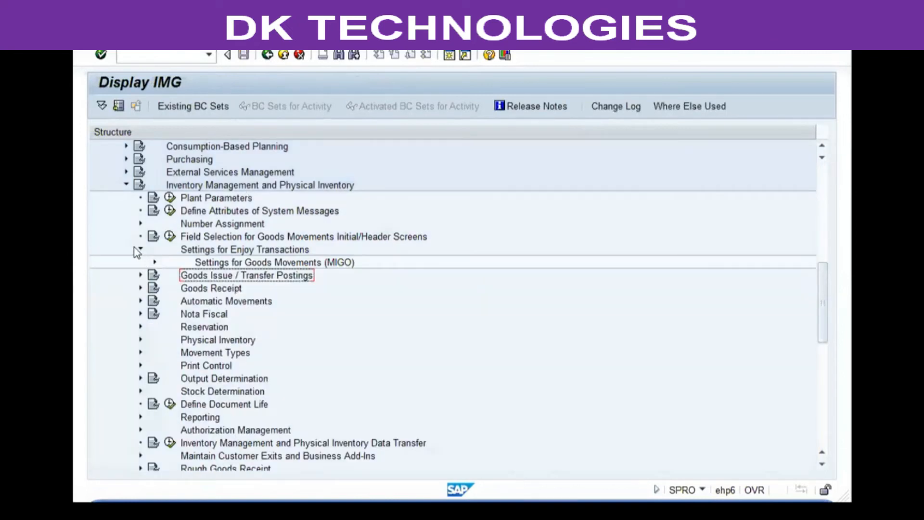
left_click(139, 249)
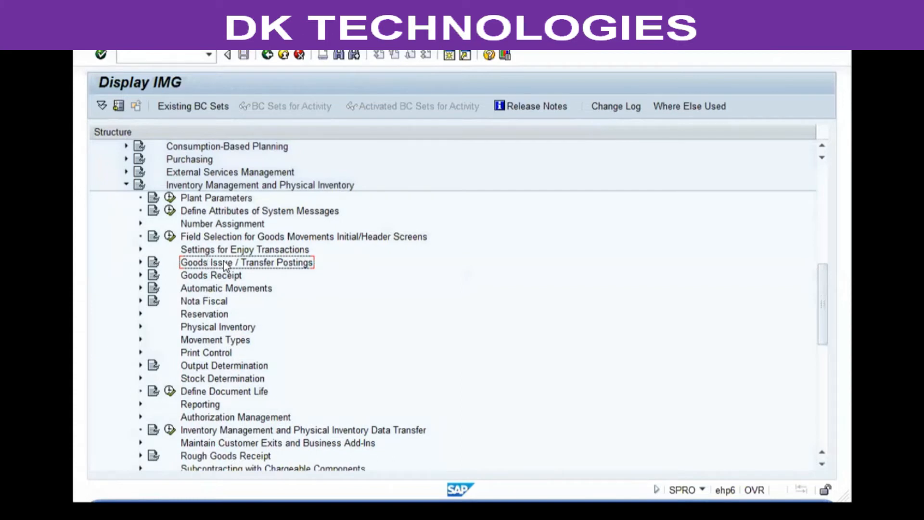
left_click(141, 262)
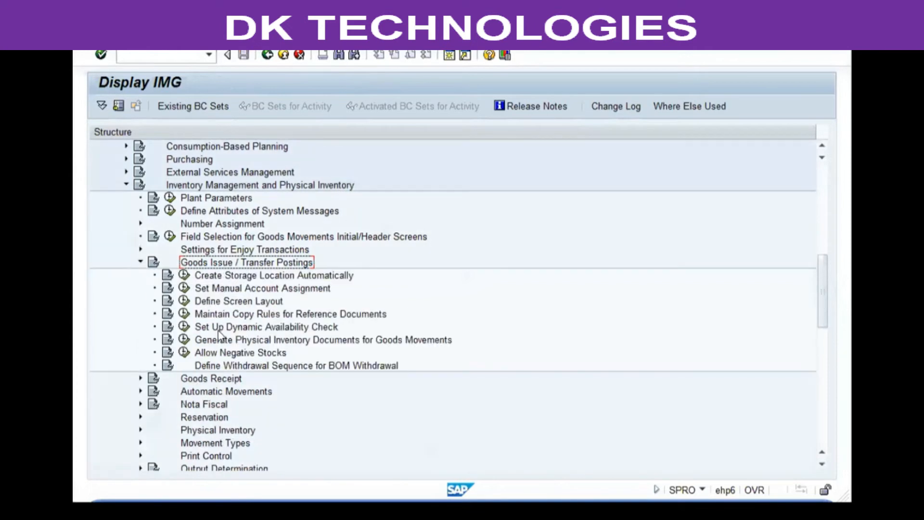
- Open Create Storage Location Automatically and look at its plant settings
left_click(349, 277)
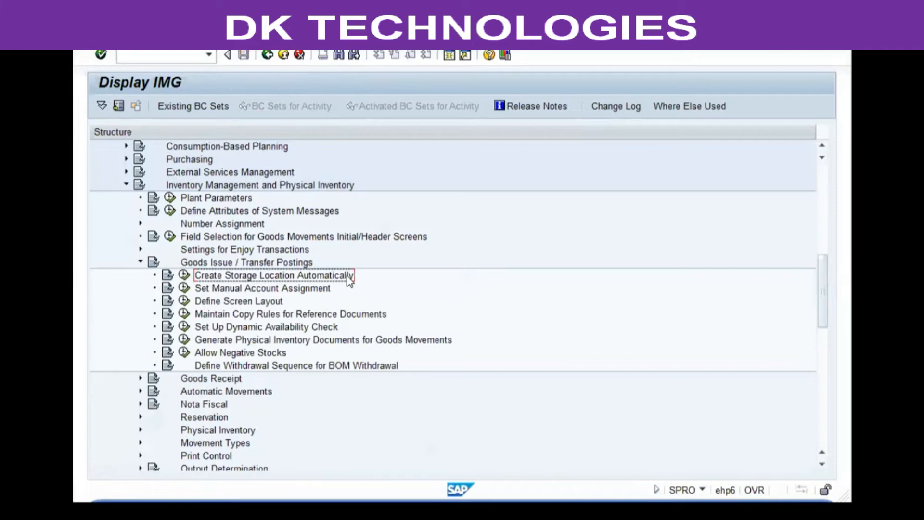
left_click(184, 274)
left_click(144, 180)
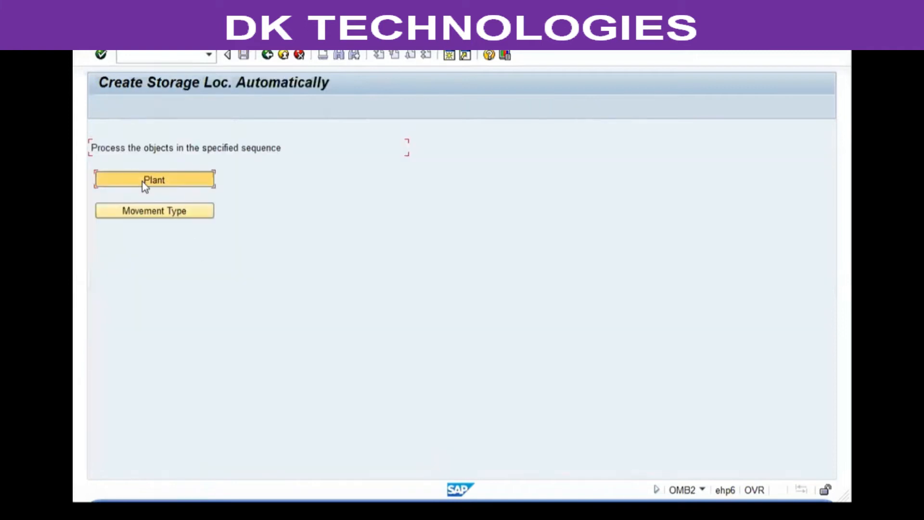
left_click(268, 56)
- Review for which movement types storage locations are created automatically, and return to the IMG
left_click(156, 210)
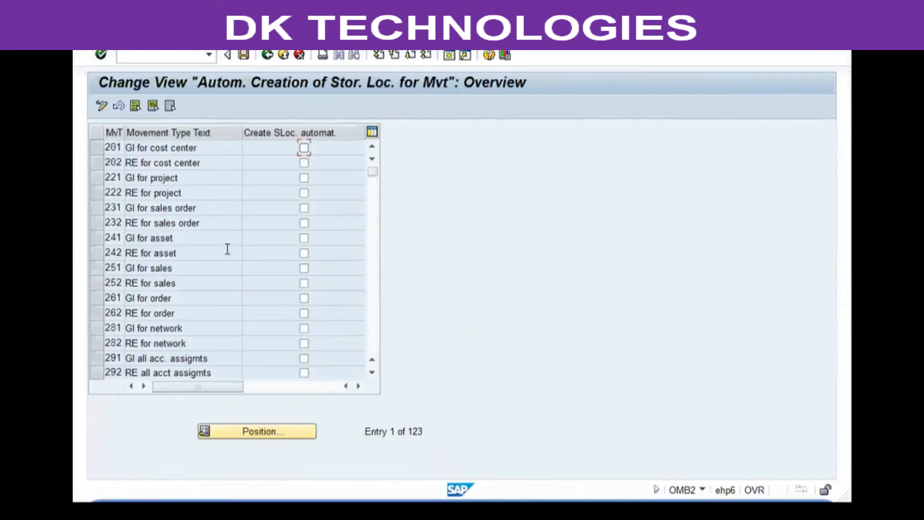
scroll(250, 231, "down", 2)
scroll(250, 230, "down", 2)
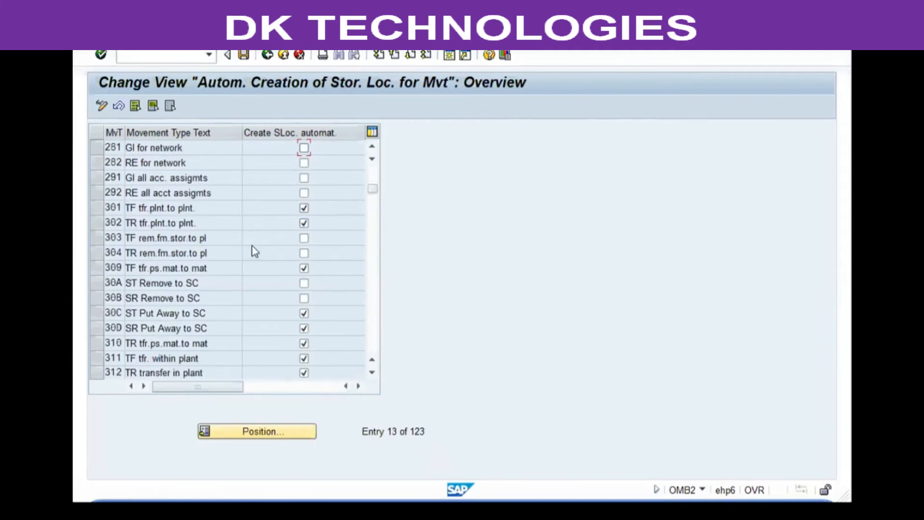
scroll(256, 262, "down", 1)
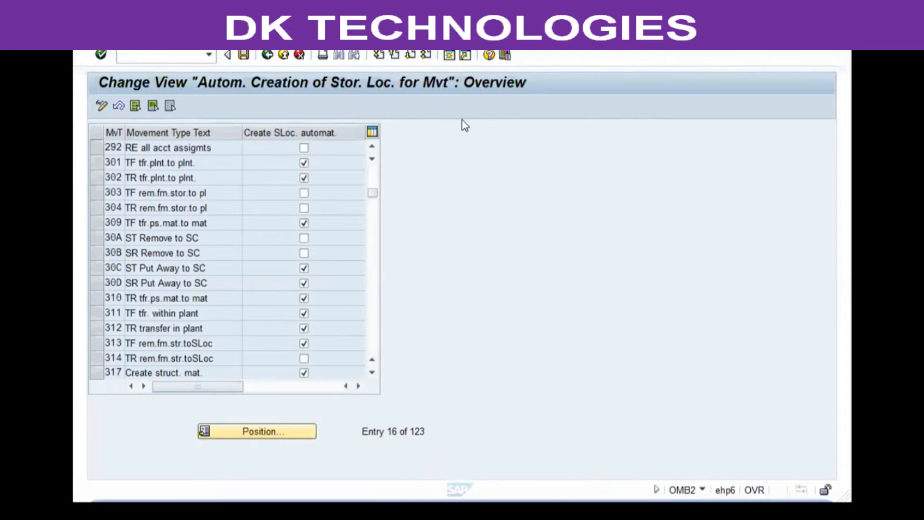
left_click(268, 55)
left_click(268, 54)
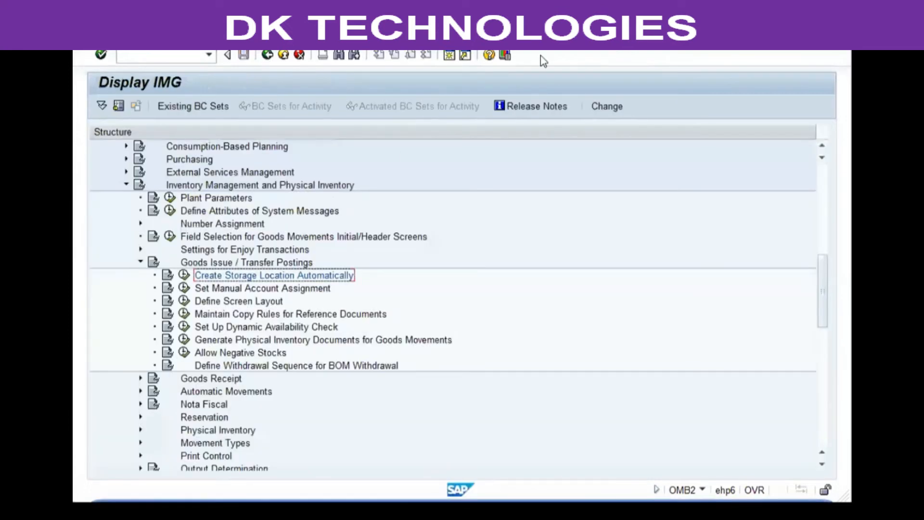
- Open Maintain Copy Rules for Reference Documents and narrow the transaction code, transaction text and proposed preselection columns
left_click(374, 315)
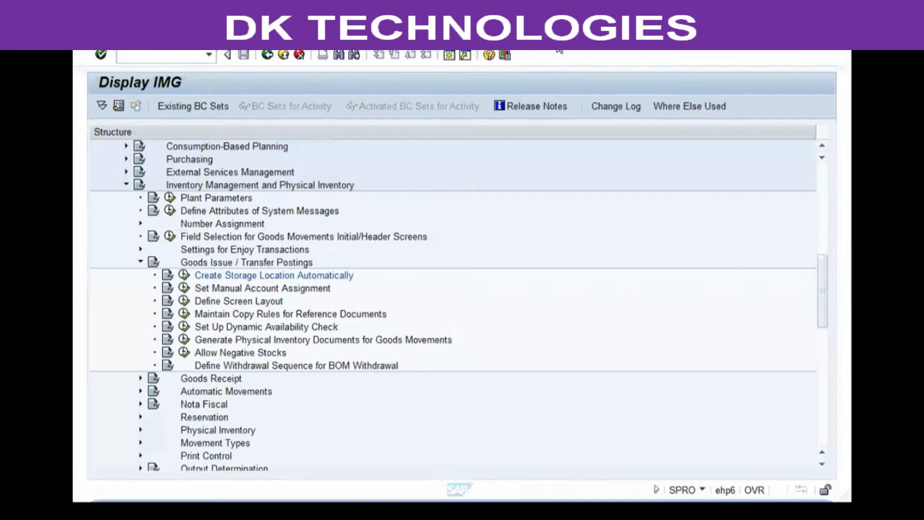
left_click(497, 238)
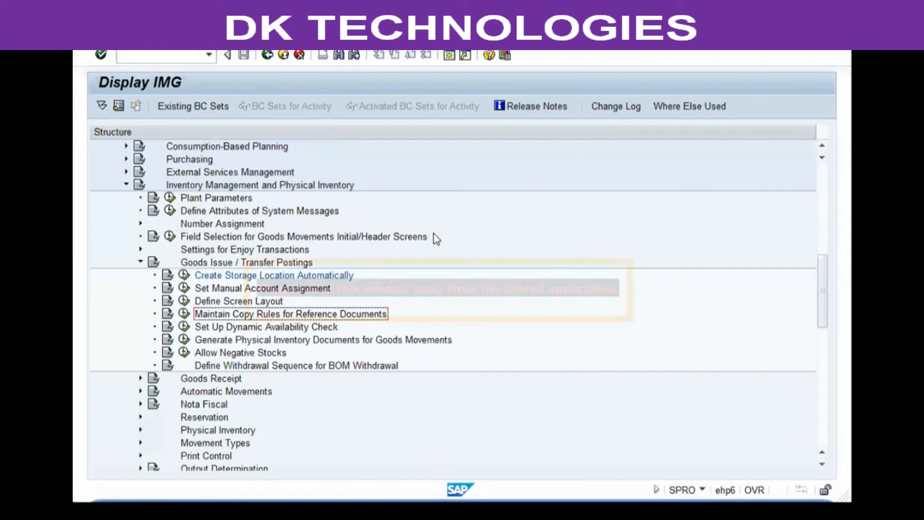
left_click(184, 314)
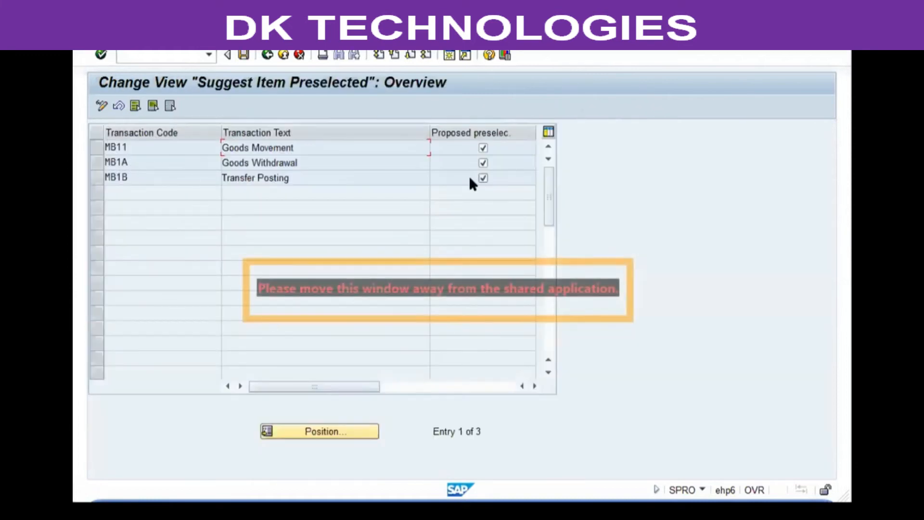
left_click_drag(423, 132, 362, 133)
left_click_drag(220, 133, 200, 132)
left_click_drag(443, 133, 427, 133)
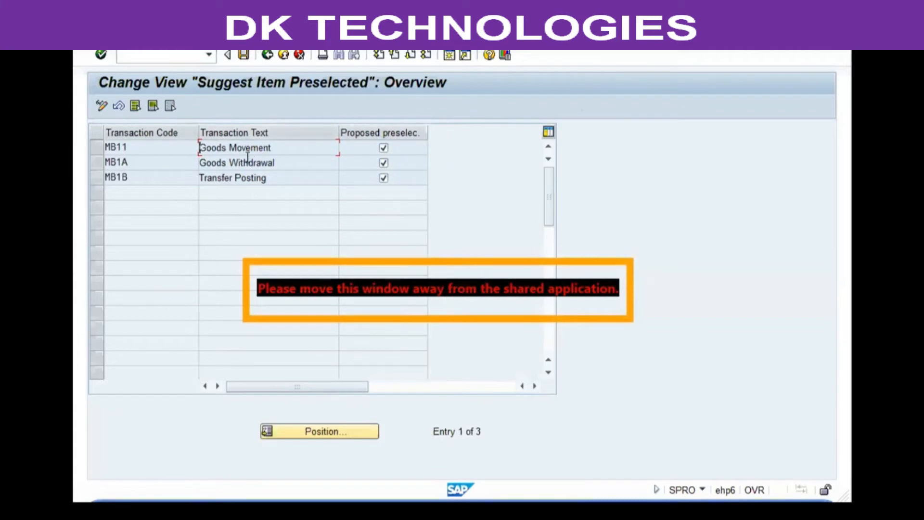
- Examine the proposed preselection for transactions MB11, MB1A and MB1B, and return to the IMG
left_click(388, 149)
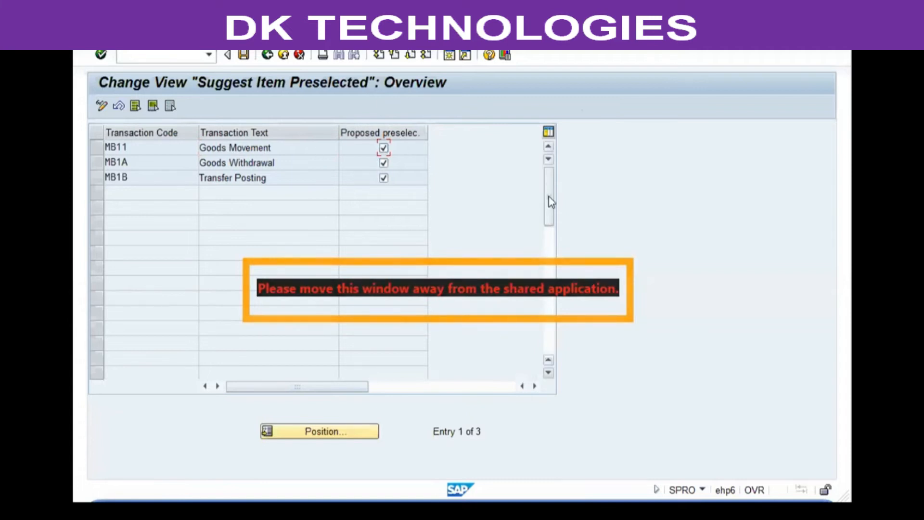
left_click(546, 158)
left_click(548, 145)
left_click(548, 158)
left_click(549, 146)
left_click(548, 159)
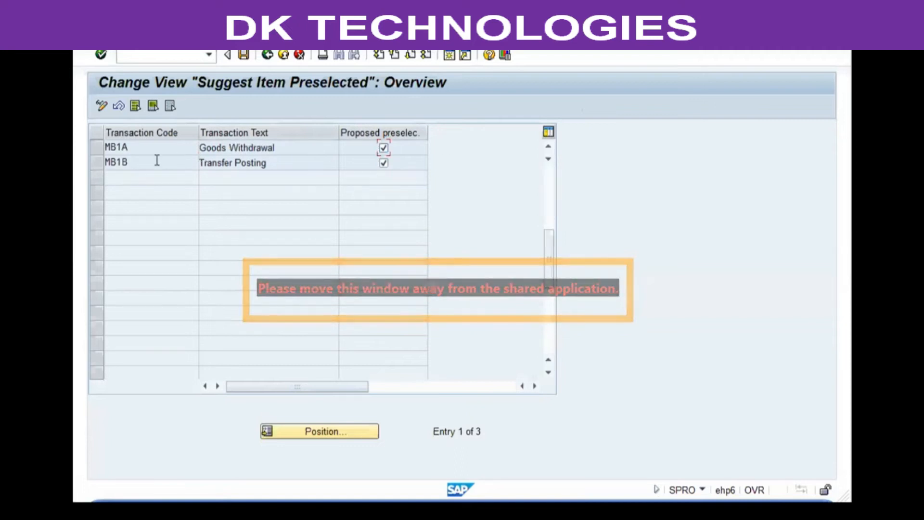
left_click(548, 147)
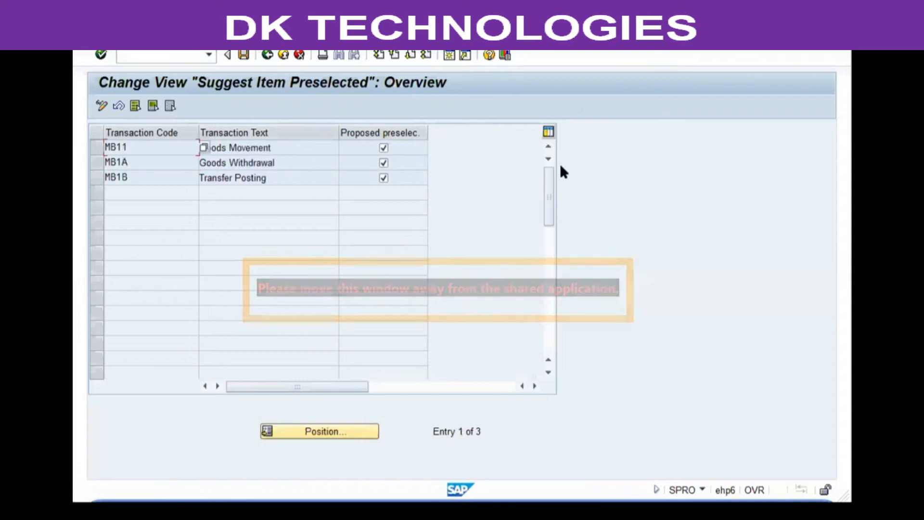
left_click(264, 56)
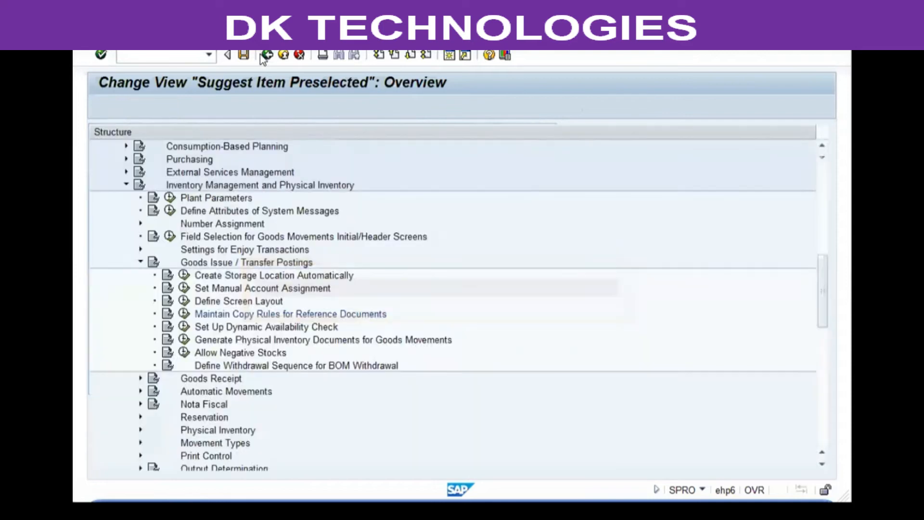
- Open Allow Negative Stocks, review the negative stock setting per valuation area, and return to the IMG
left_click(228, 353)
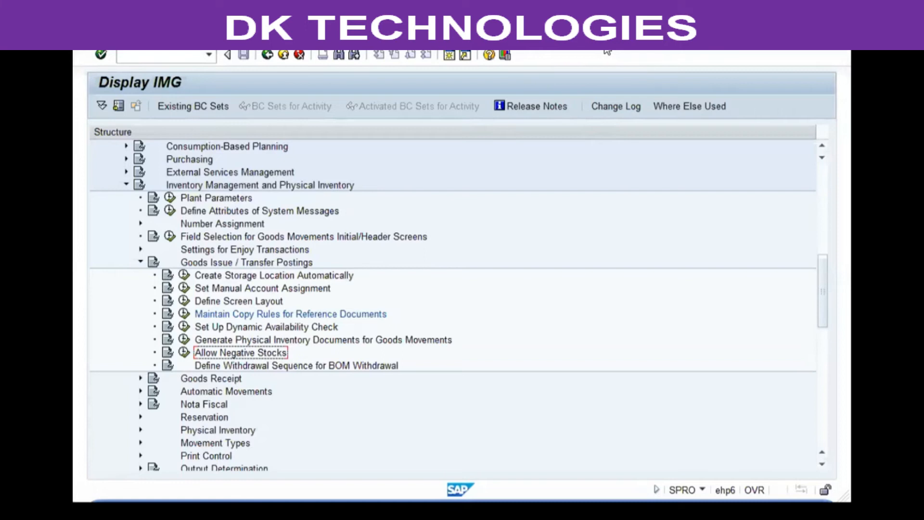
left_click(395, 340)
left_click(247, 352)
left_click(184, 352)
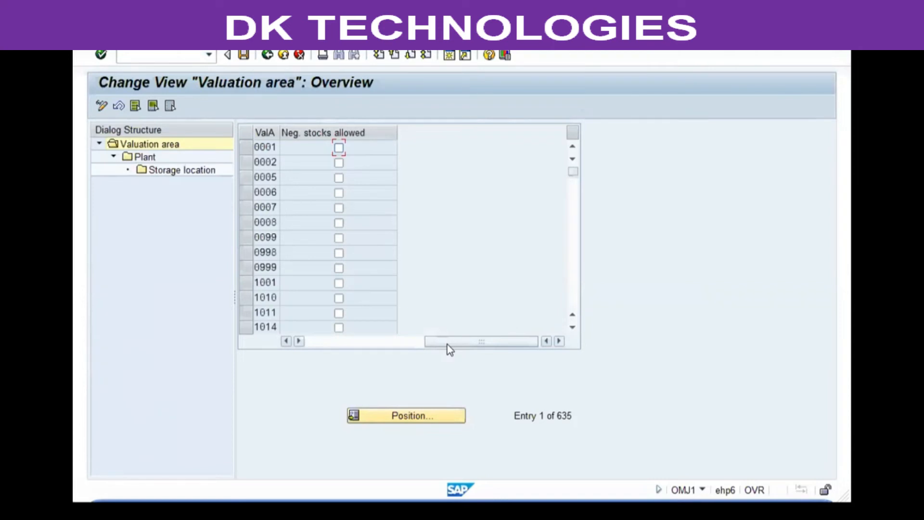
key("F3")
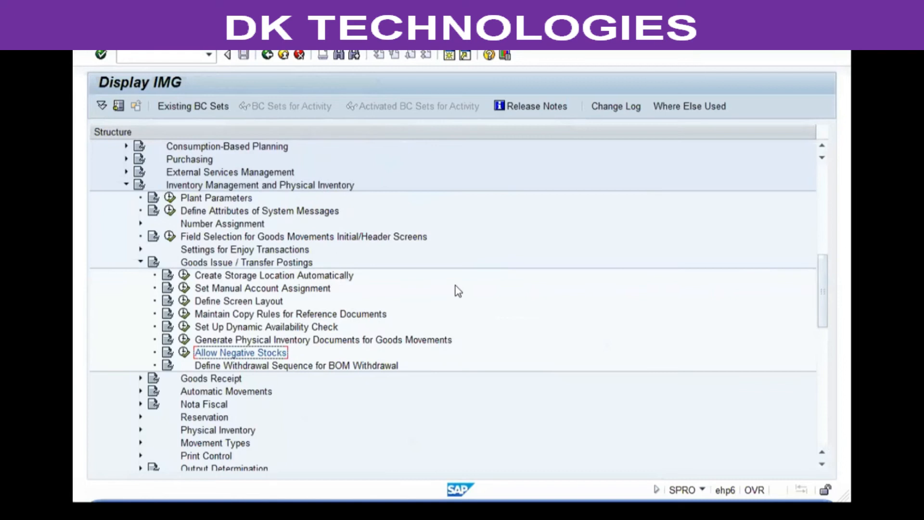
- Open Allow Negative Stocks, check the plant settings for valuation area 1001, and return to the valuation area overview
left_click(184, 352)
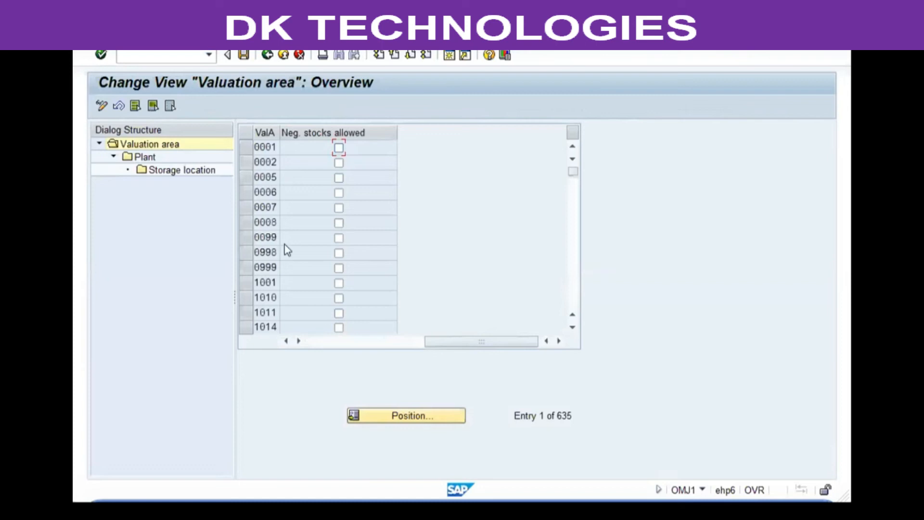
left_click(246, 283)
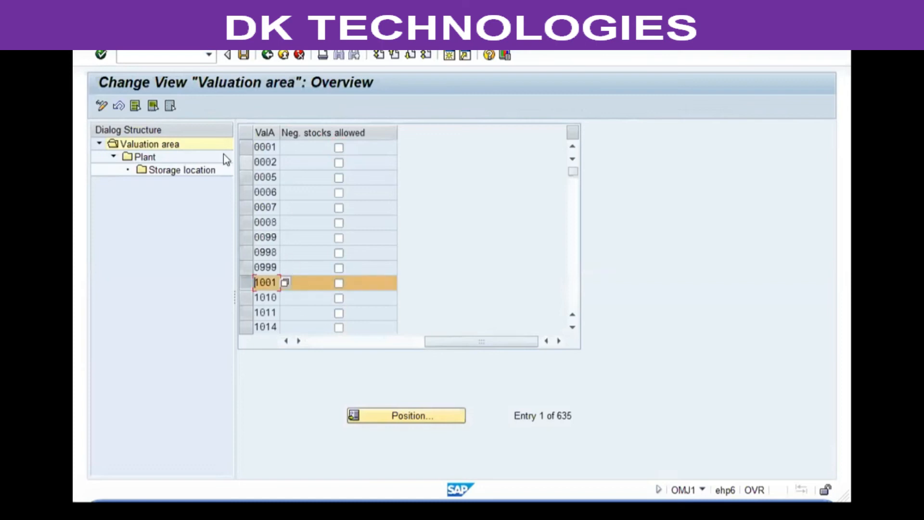
double_click(139, 157)
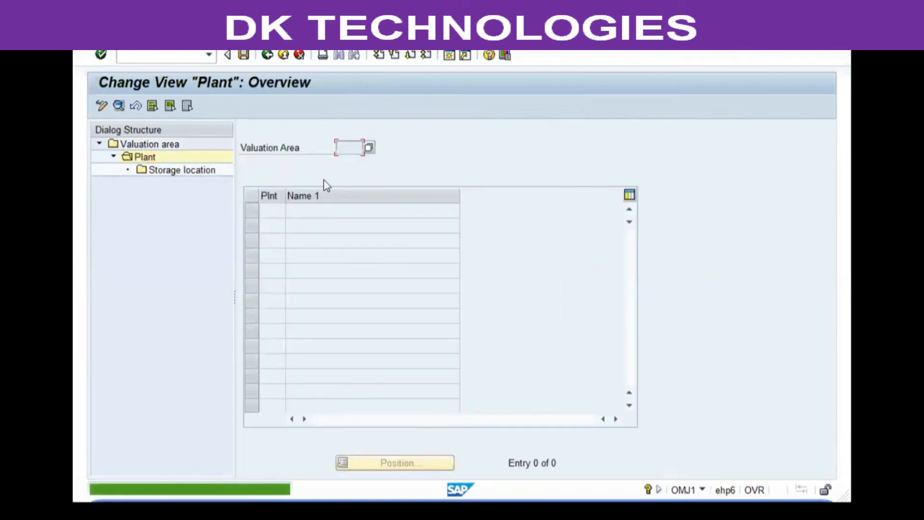
left_click(267, 54)
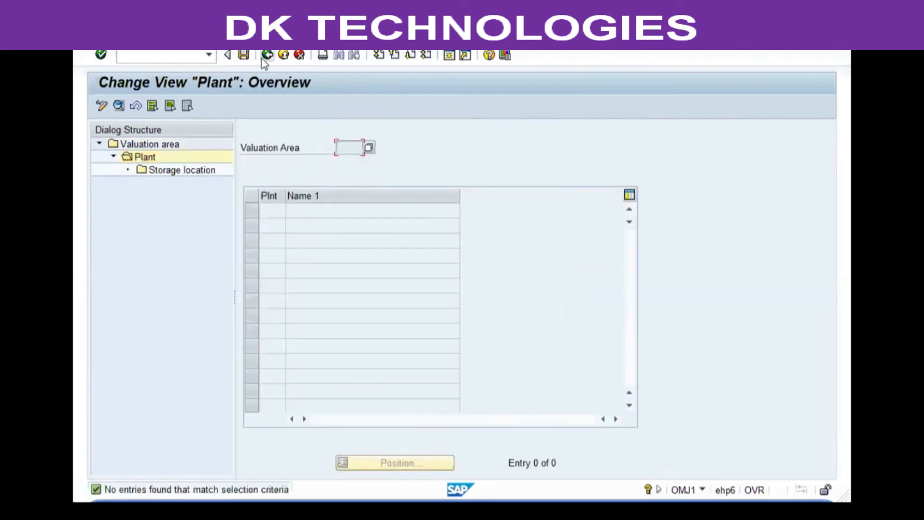
- Select valuation area 1300 and review the negative special stock settings of its plant
scroll(249, 255, "down", 6)
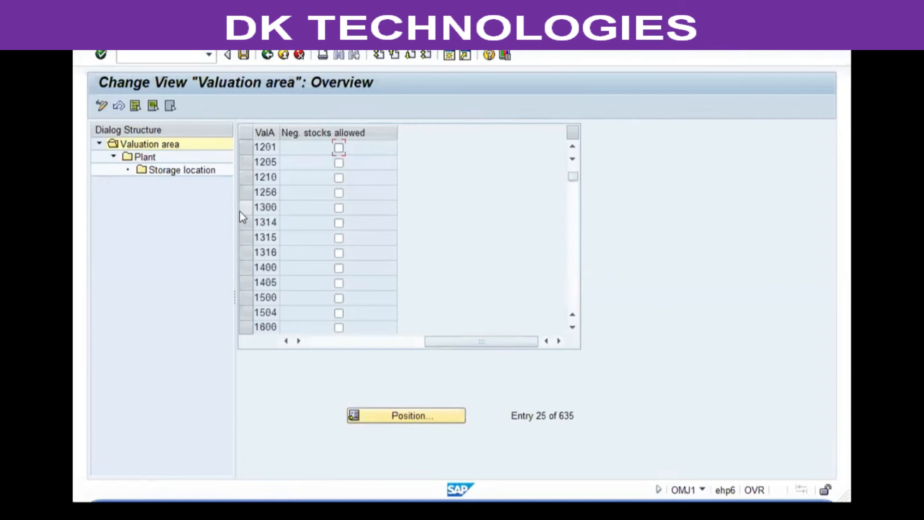
left_click(243, 209)
double_click(144, 157)
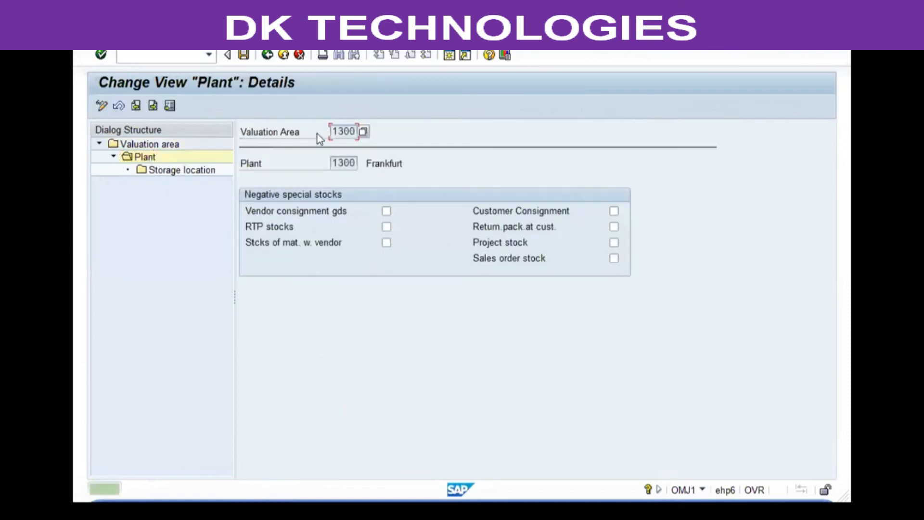
left_click_drag(337, 162, 443, 167)
left_click(443, 166)
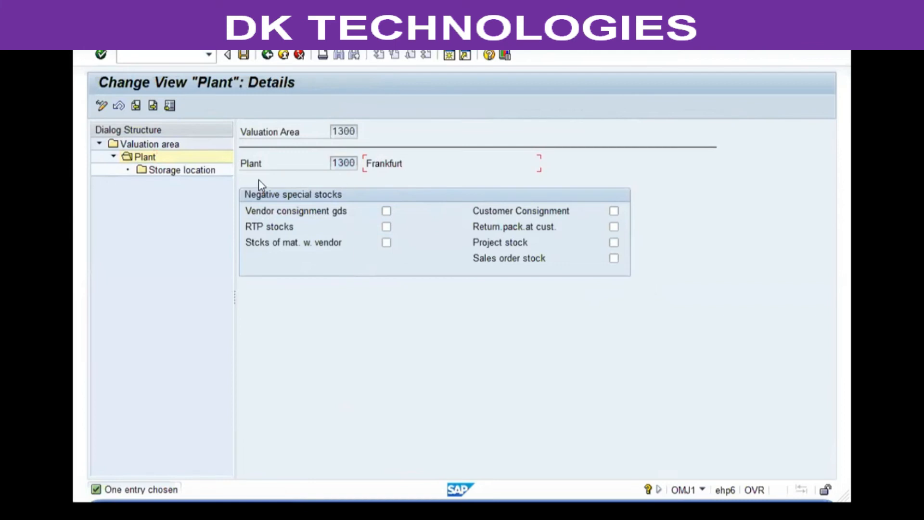
- Review the negative stock setting per storage location of plant 1300, and return to the IMG
left_click(170, 171)
double_click(170, 173)
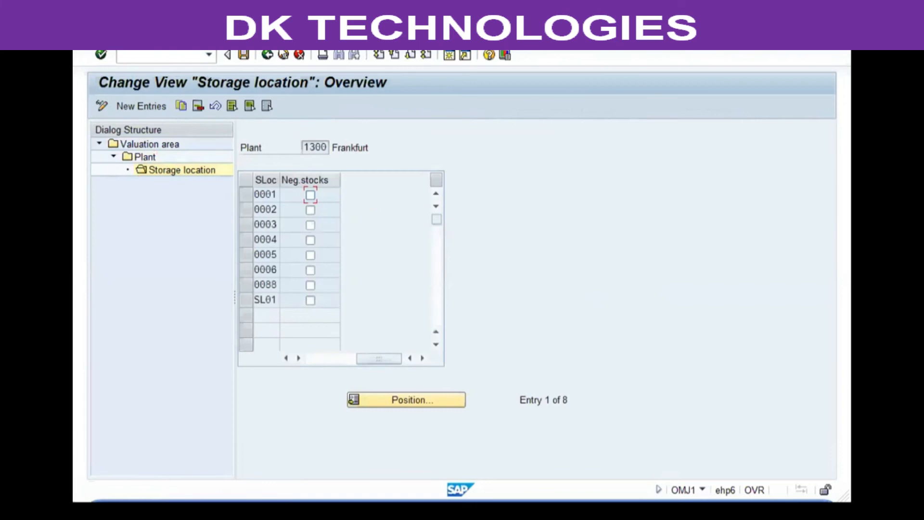
left_click(299, 55)
left_click(297, 56)
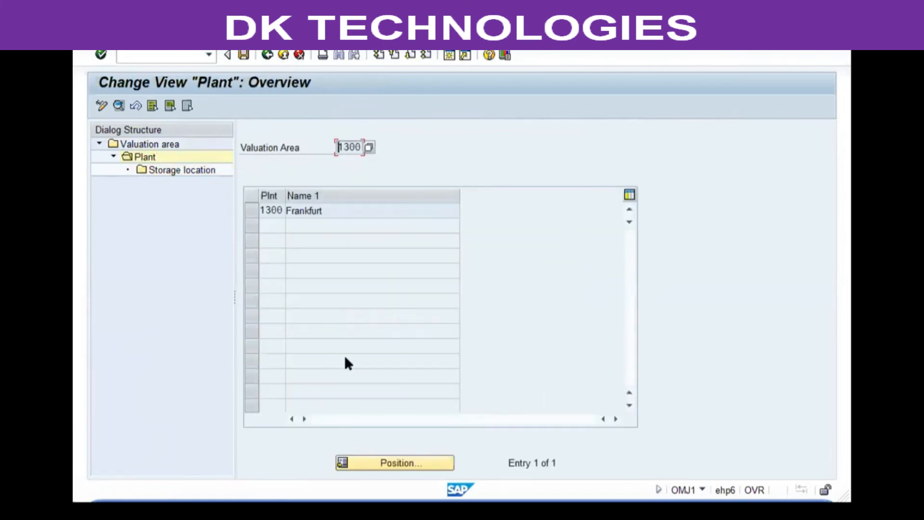
left_click(295, 56)
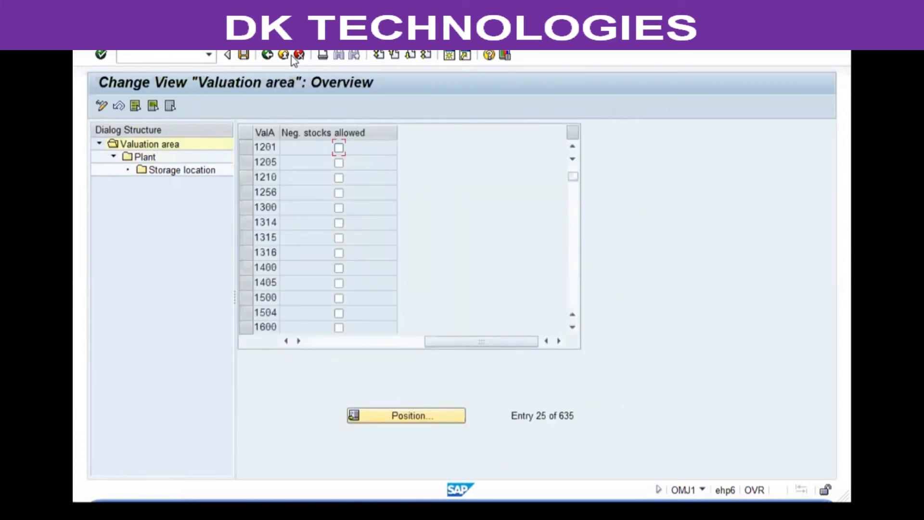
left_click(294, 57)
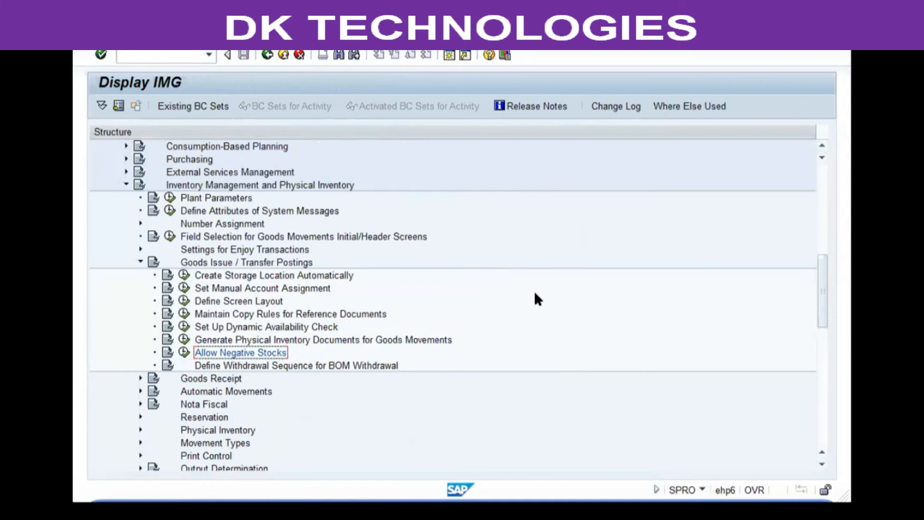
- Collapse the Goods Issue / Transfer Postings node and expand the Goods Receipt node in the IMG structure
key("Left")
key("Left")
key("Down")
key("Right")
key("Down")
key("Down")
key("Up")
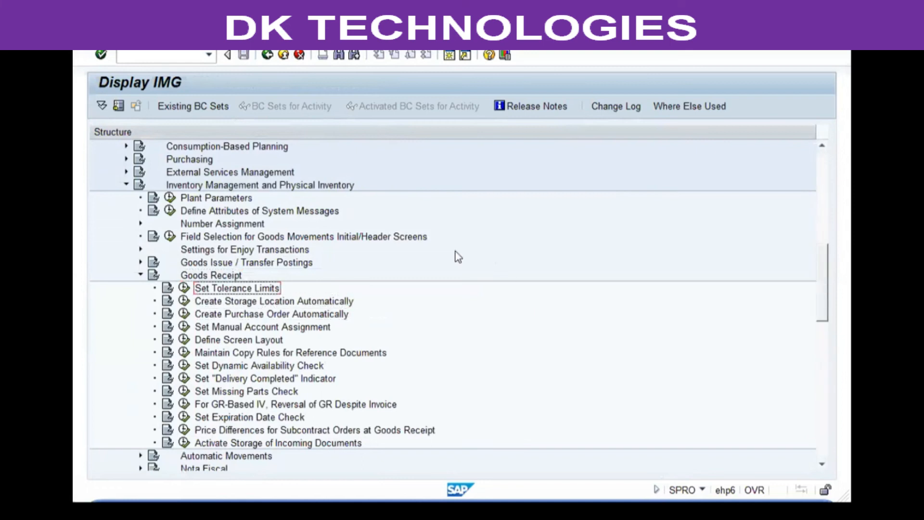
- Open Set Tolerance Limits and review the limits of tolerance keys B1 and B2 for company code 0005
left_click(186, 289)
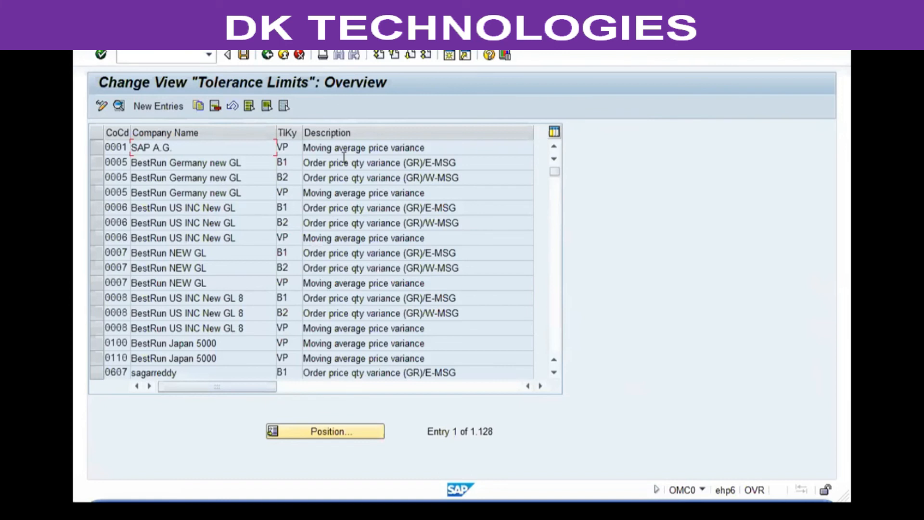
double_click(344, 163)
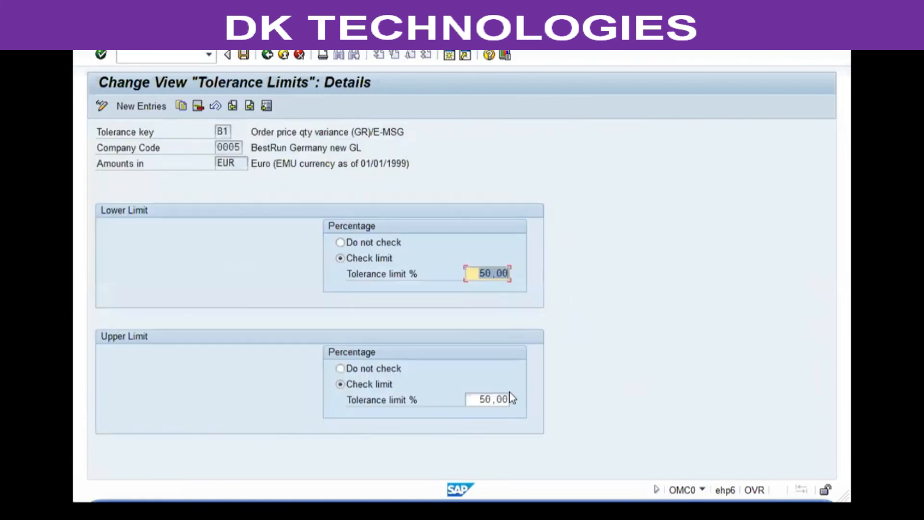
left_click(296, 55)
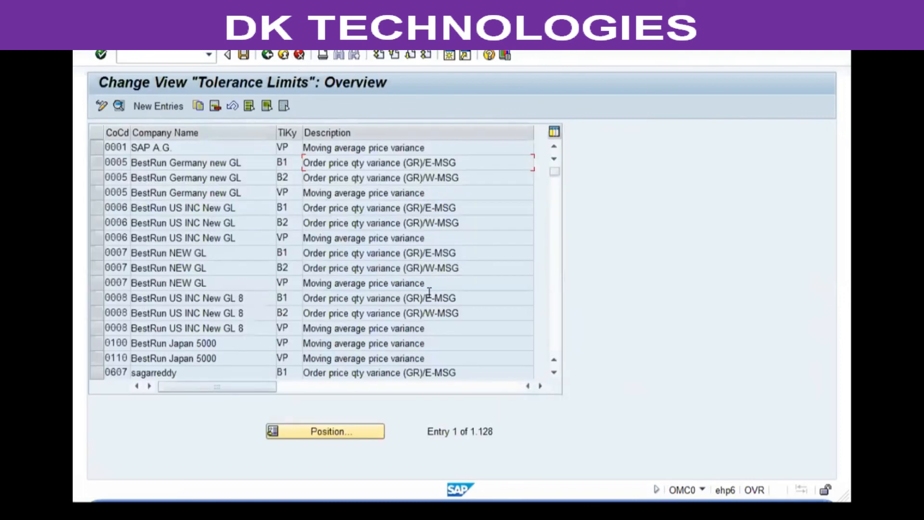
double_click(385, 178)
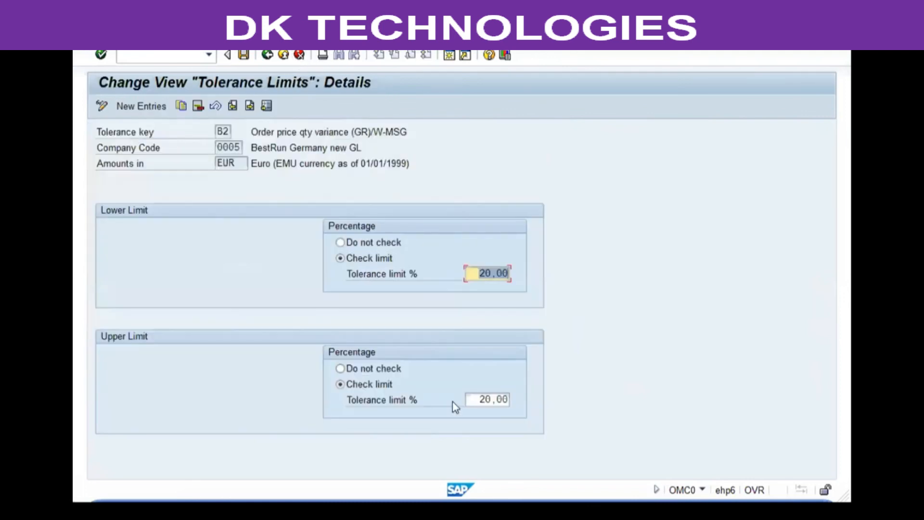
double_click(385, 132)
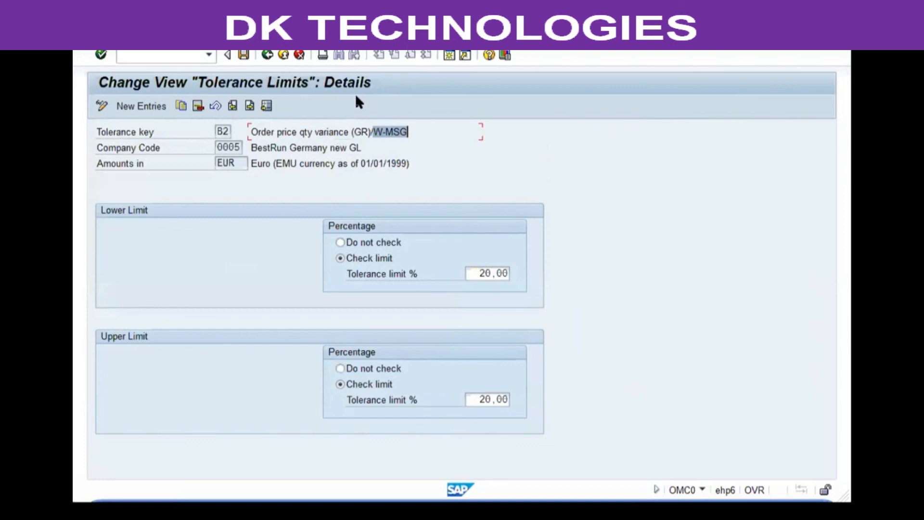
left_click(298, 55)
- Compare the lower and upper percentage limits of company code 0005's B1 and B2 keys again, and return to the overview
double_click(404, 166)
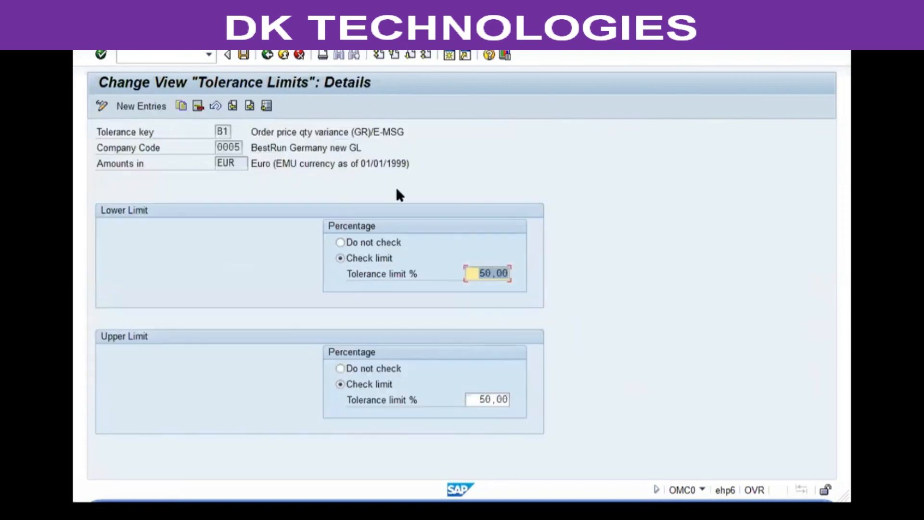
left_click(452, 273)
left_click(440, 400)
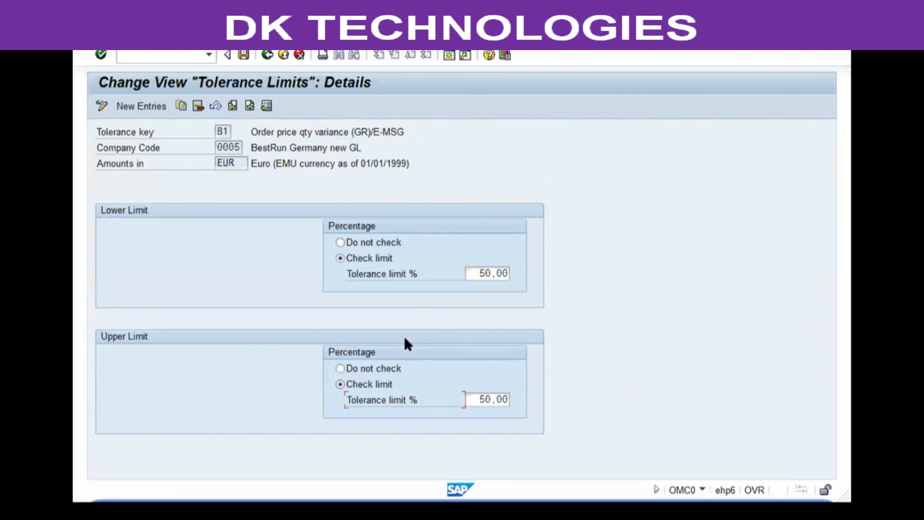
left_click(299, 55)
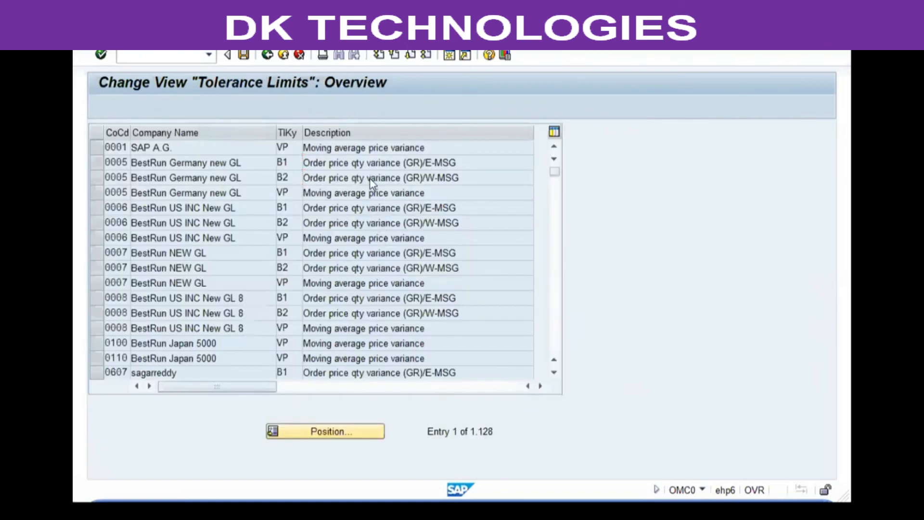
double_click(370, 178)
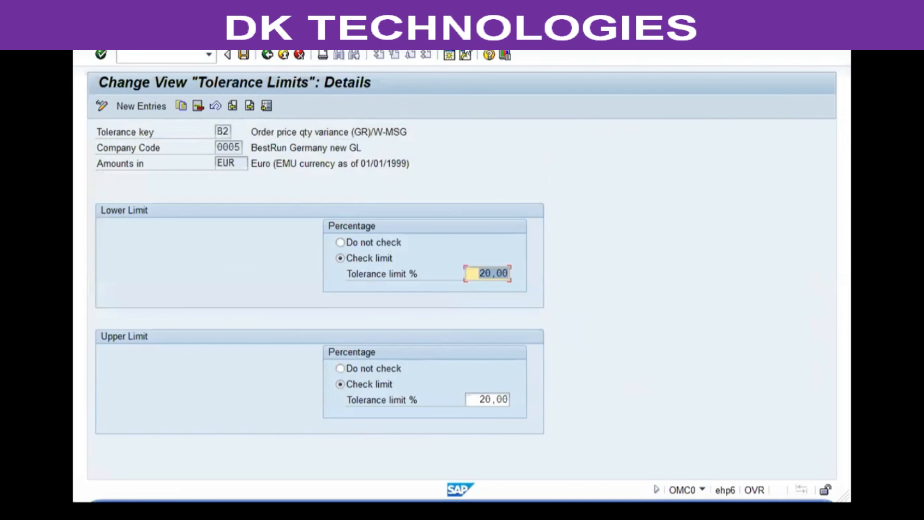
left_click(298, 55)
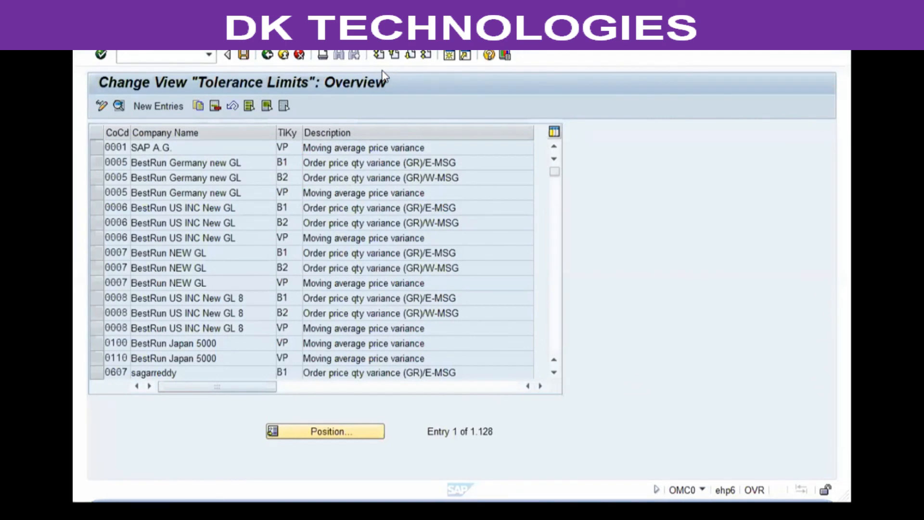
left_click(749, 109)
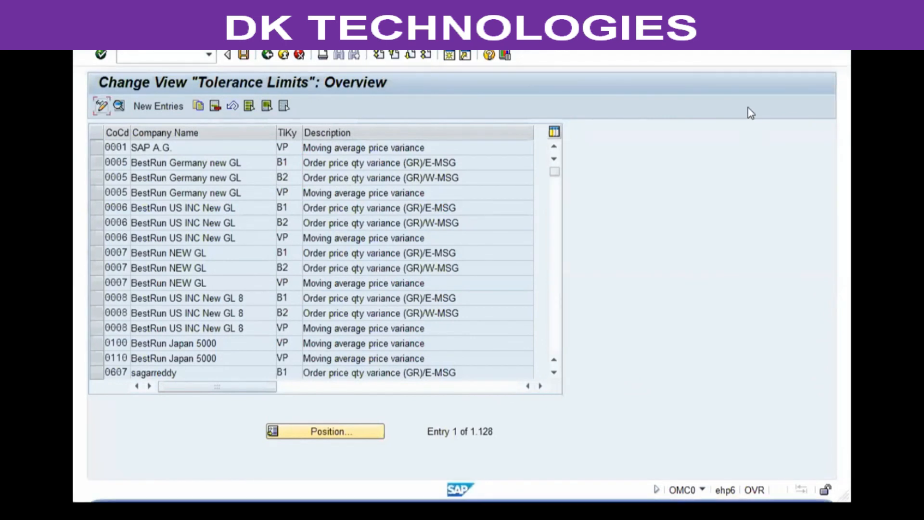
- Position the tolerance limits list at company code vg and examine the B1, B2 and VP entries of VG01
left_click(108, 192)
left_click(344, 432)
type("vg")
key("Return")
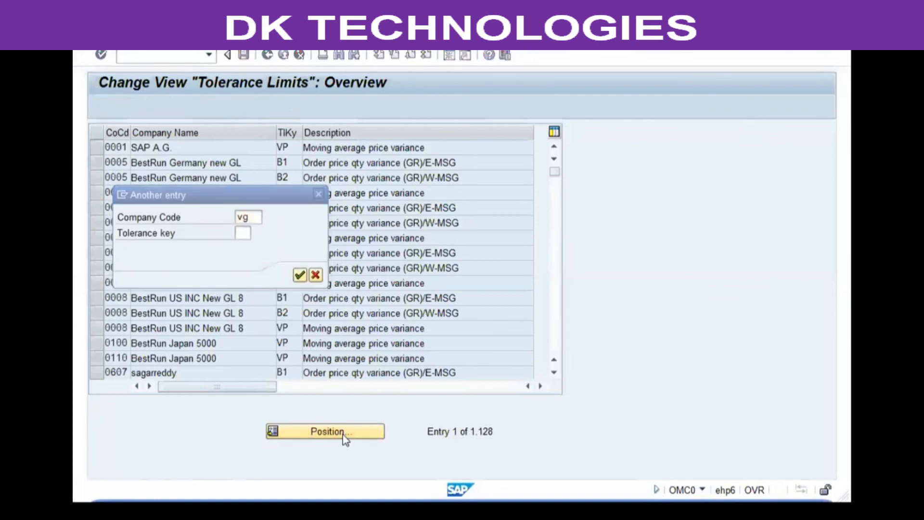
left_click(203, 149)
left_click(200, 165)
left_click(201, 177)
left_click_drag(317, 150, 457, 150)
left_click_drag(360, 178, 458, 178)
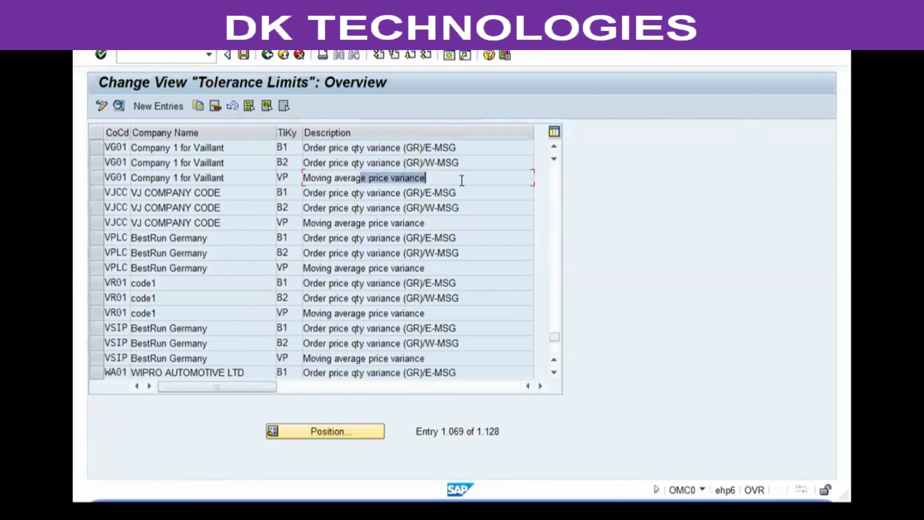
- Review the moving average price variance limits of company code VG01, and return to the IMG
double_click(457, 179)
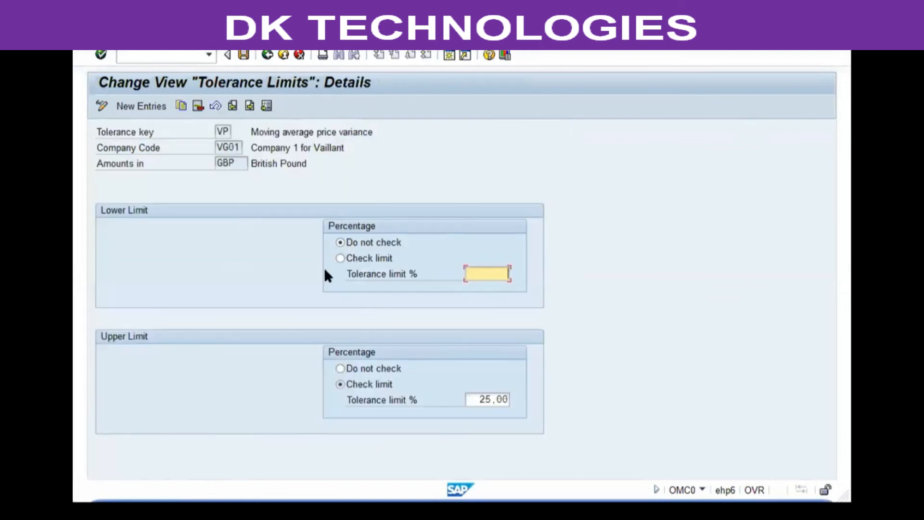
left_click(291, 59)
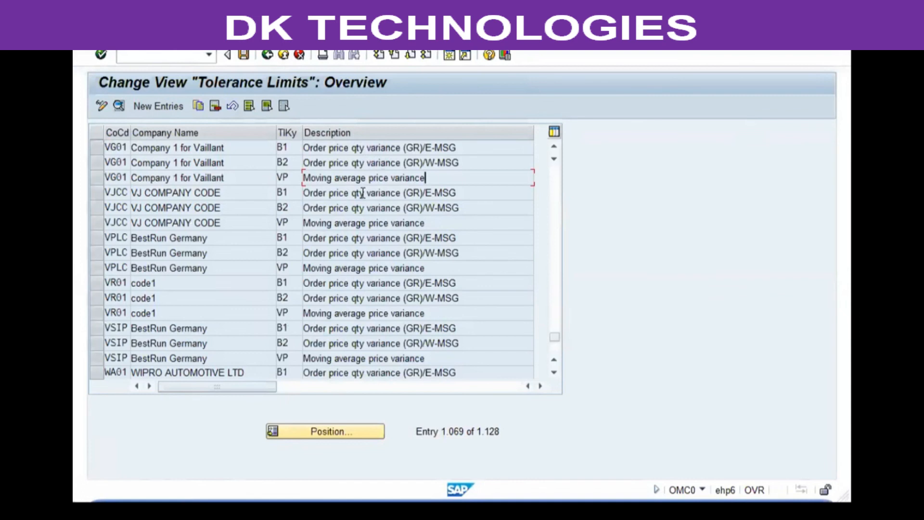
left_click(298, 56)
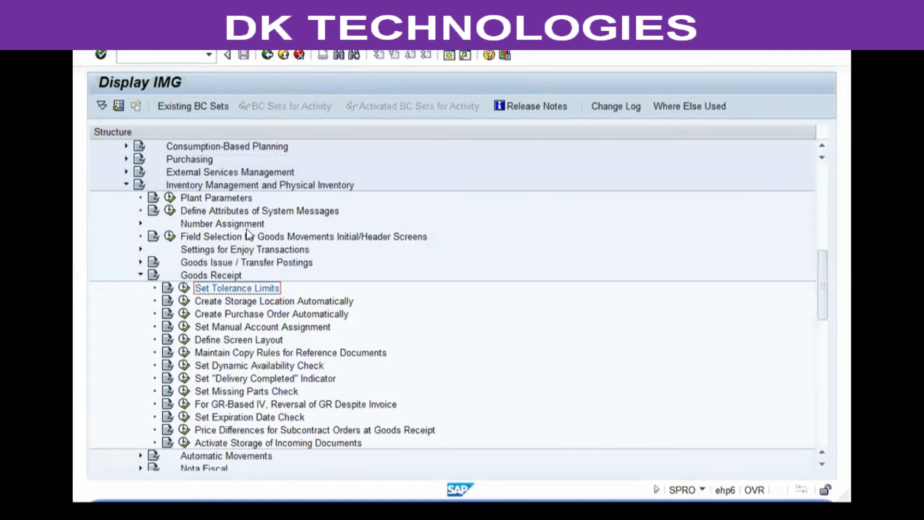
- Open Create Purchase Order Automatically under Goods Receipt
left_click(273, 315)
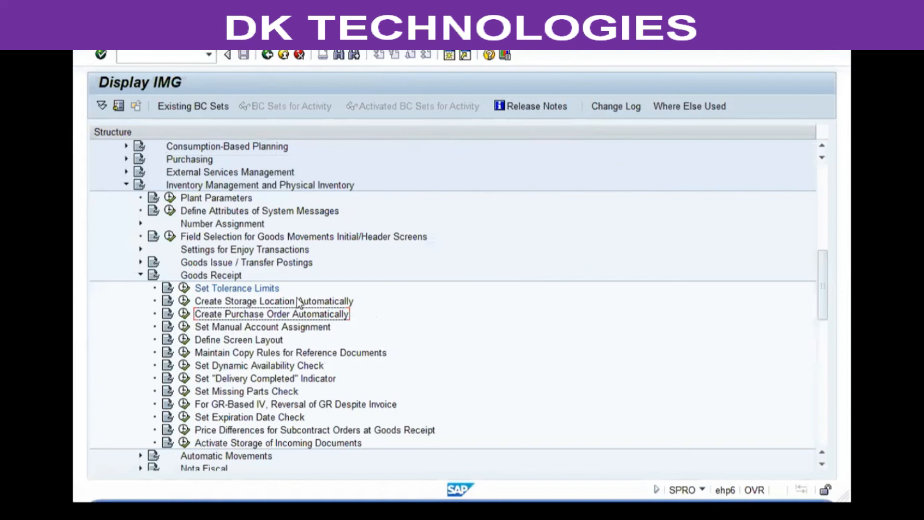
left_click(185, 313)
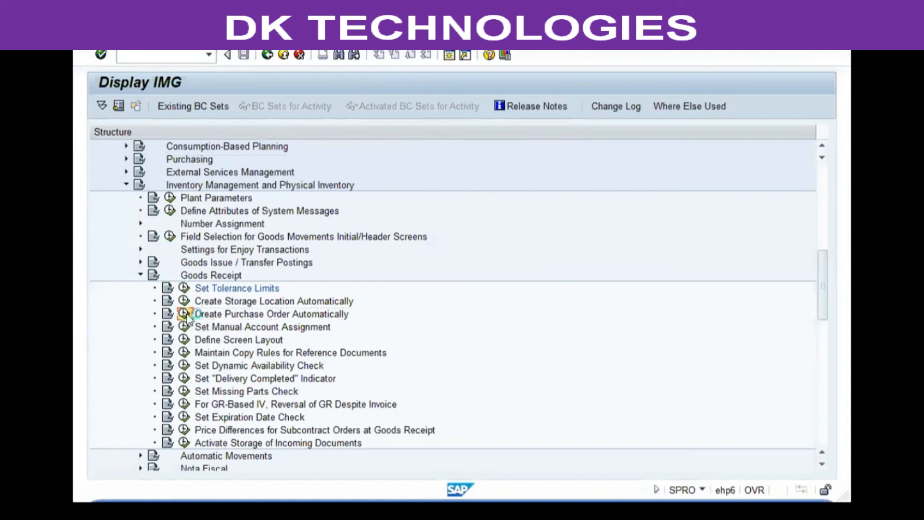